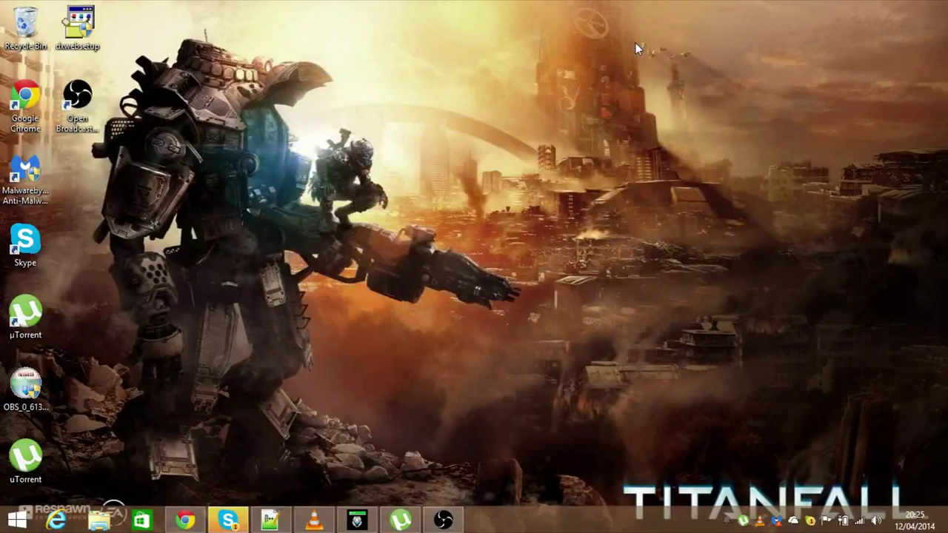
Restore µTorrent, select the Adobe Photoshop CS6 torrent and move the window up and left.
{"action": "left_click", "coordinate": [392, 515]}
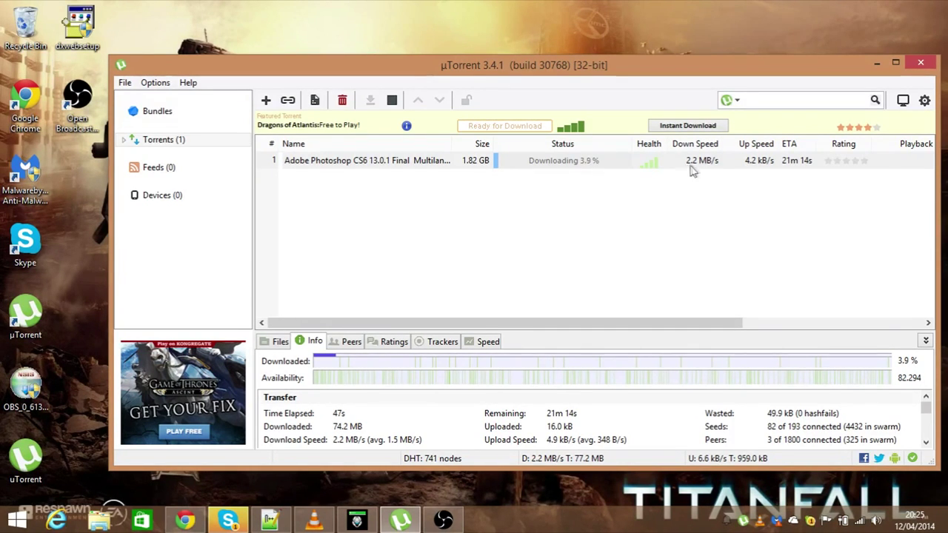
{"action": "left_click", "coordinate": [704, 166]}
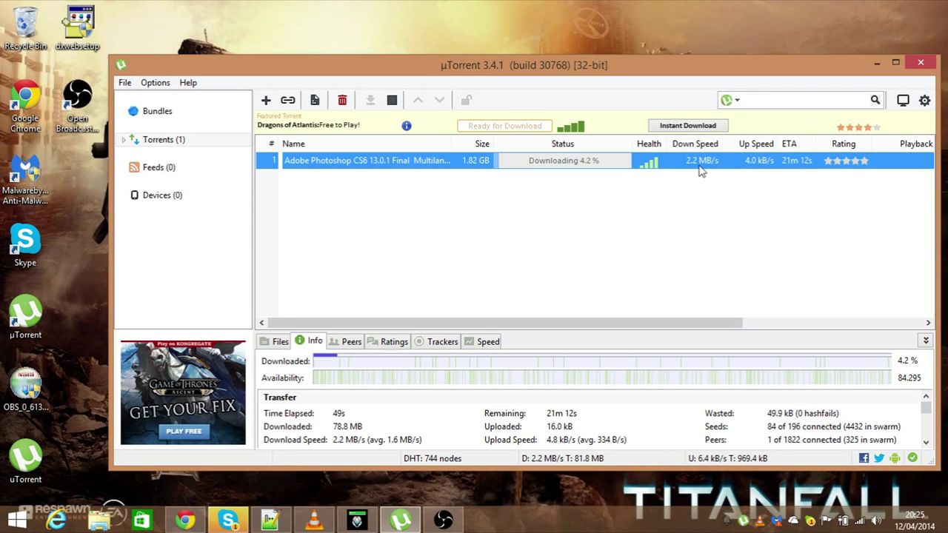
{"action": "left_click_drag", "start_coordinate": [663, 72], "coordinate": [642, 60]}
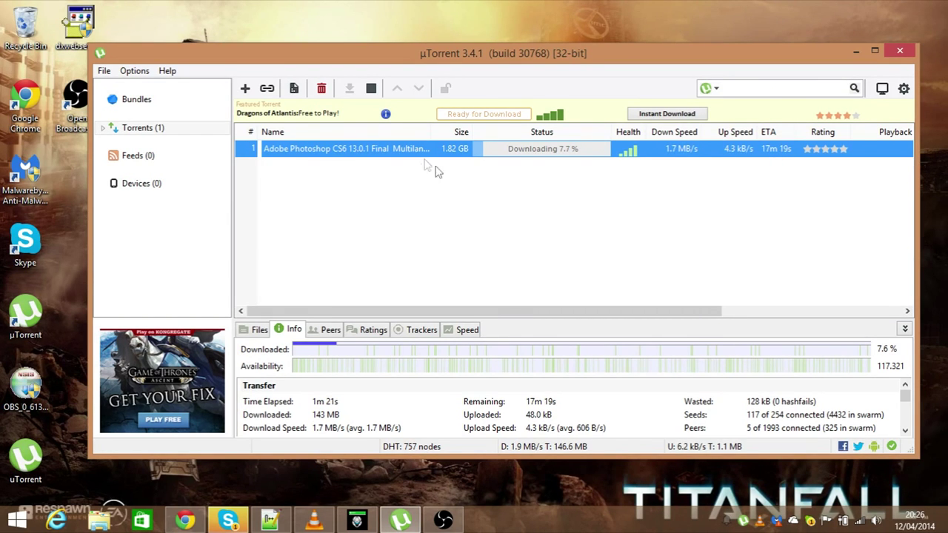
Look over the Help menu, close it, and nudge the window slightly up and left.
{"action": "left_click", "coordinate": [134, 71]}
{"action": "mouse_move", "coordinate": [168, 70]}
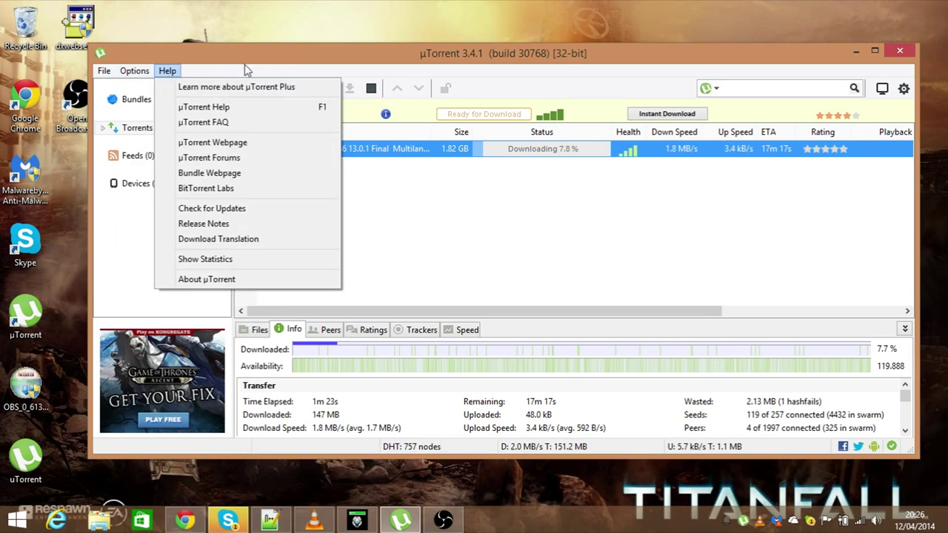
{"action": "left_click", "coordinate": [290, 65]}
{"action": "mouse_move", "coordinate": [287, 67]}
{"action": "left_mouse_down"}
{"action": "mouse_move", "coordinate": [263, 52]}
{"action": "mouse_move", "coordinate": [269, 59]}
{"action": "left_mouse_up"}
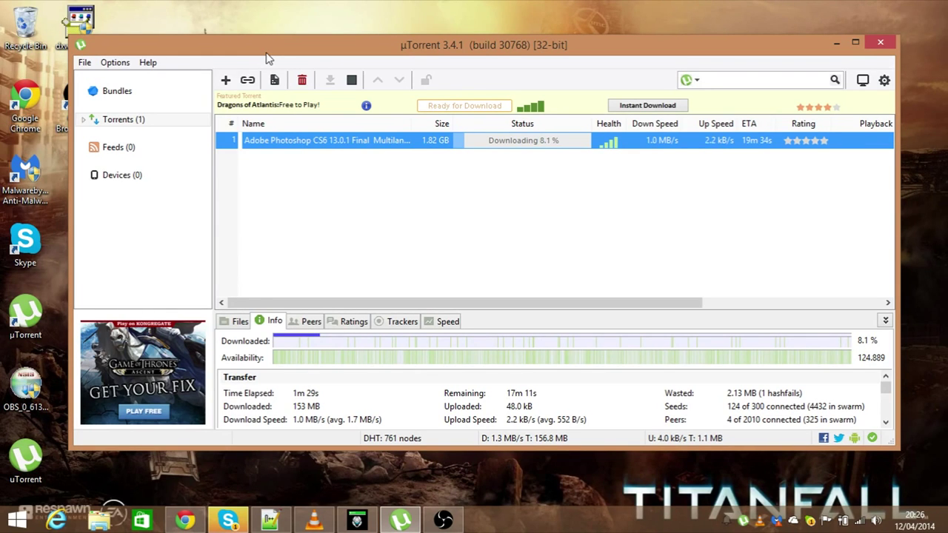
Open Preferences at the Connection page and select the incoming port value 45682.
{"action": "left_click", "coordinate": [130, 65]}
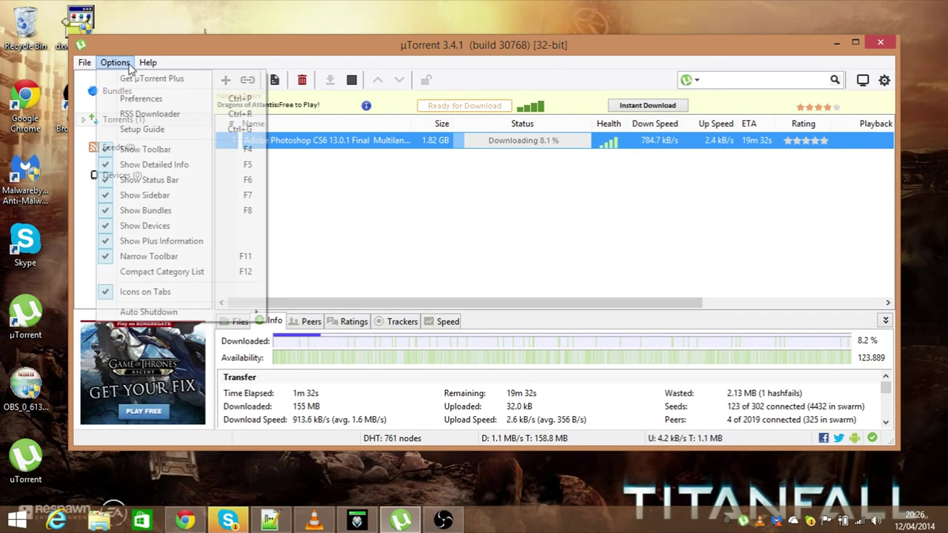
{"action": "left_click", "coordinate": [148, 108]}
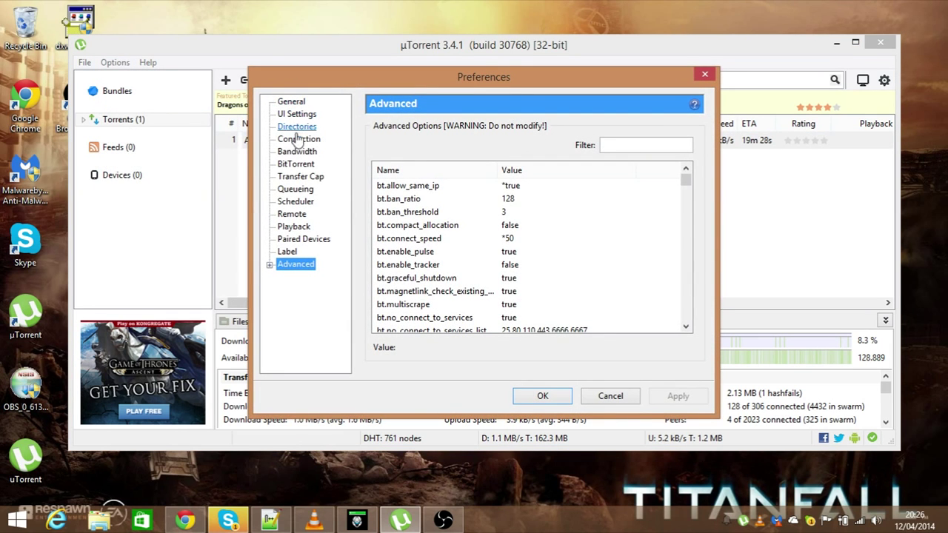
{"action": "left_click", "coordinate": [299, 140]}
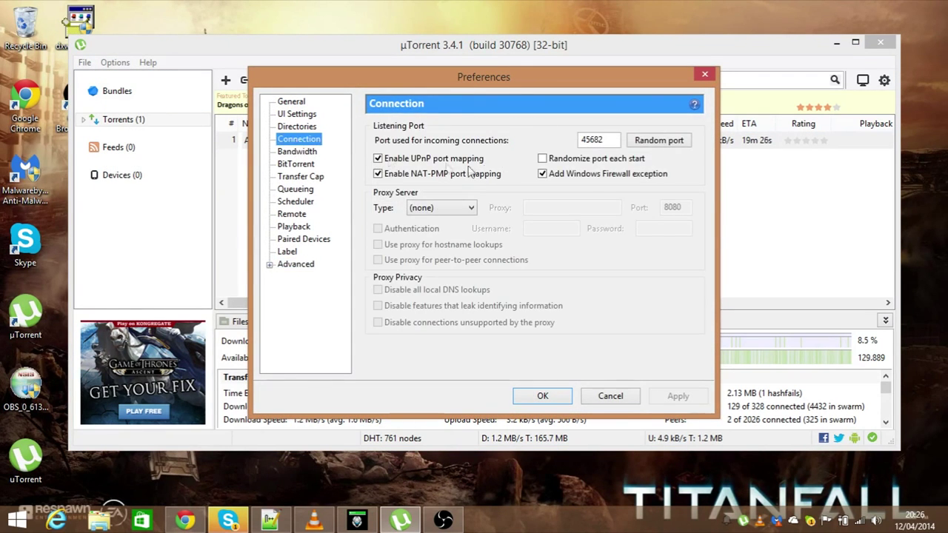
{"action": "double_click", "coordinate": [585, 139]}
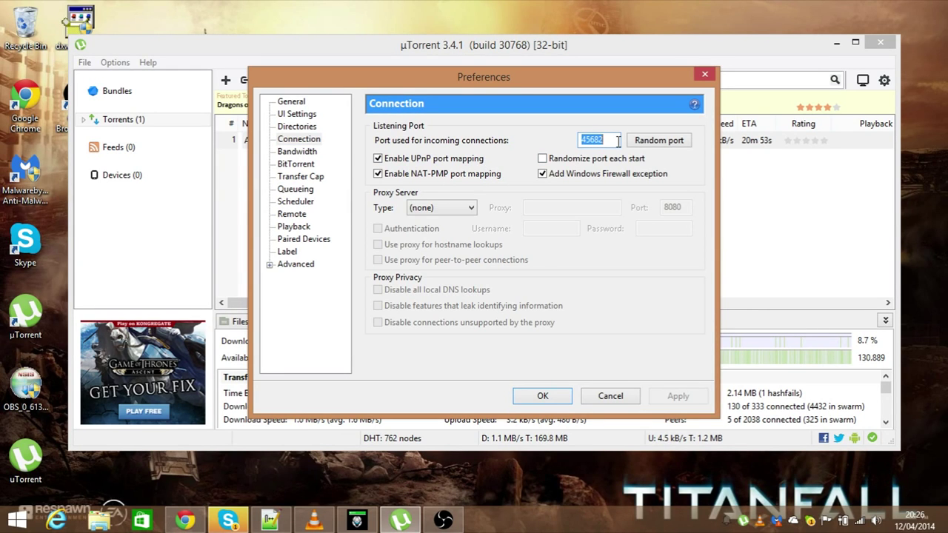
{"action": "left_click", "coordinate": [318, 141]}
{"action": "left_click_drag", "start_coordinate": [609, 140], "coordinate": [582, 140]}
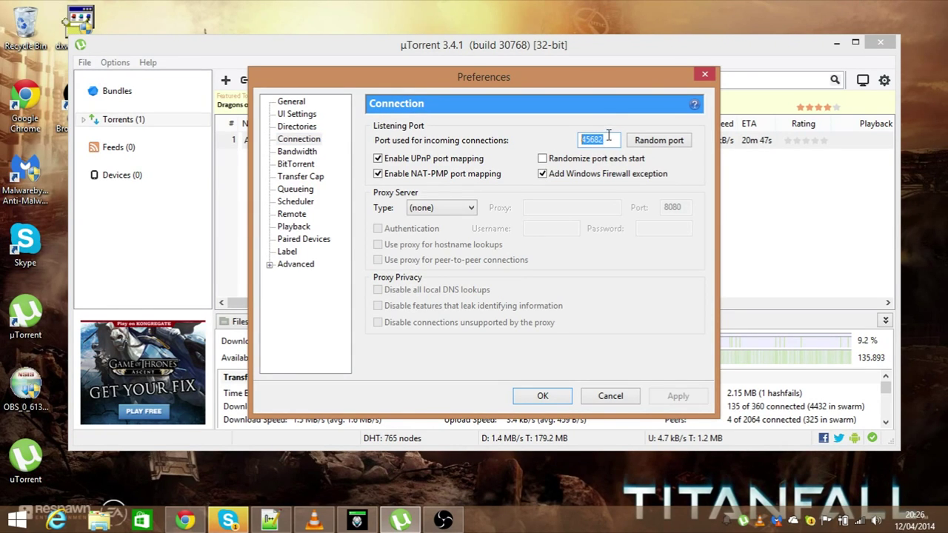
{"action": "left_click", "coordinate": [609, 138]}
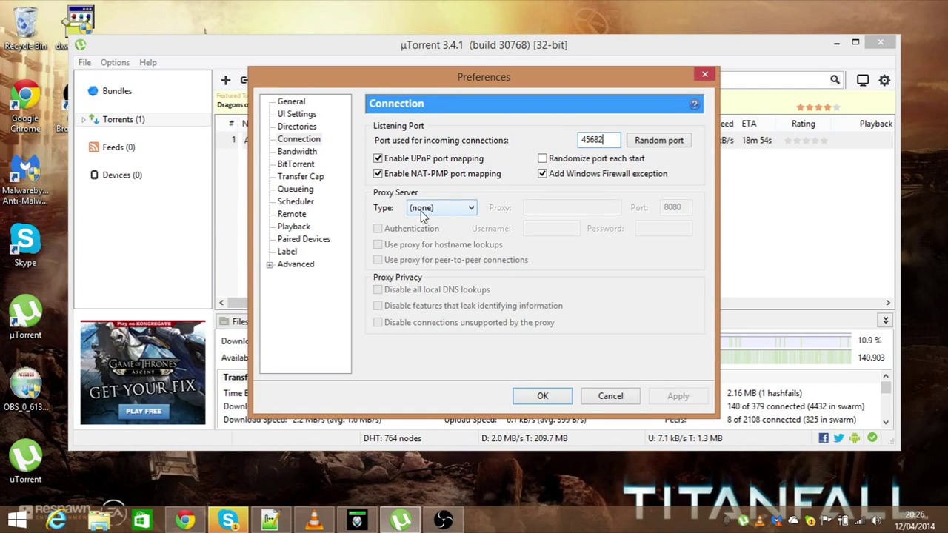
{"action": "left_click", "coordinate": [297, 151]}
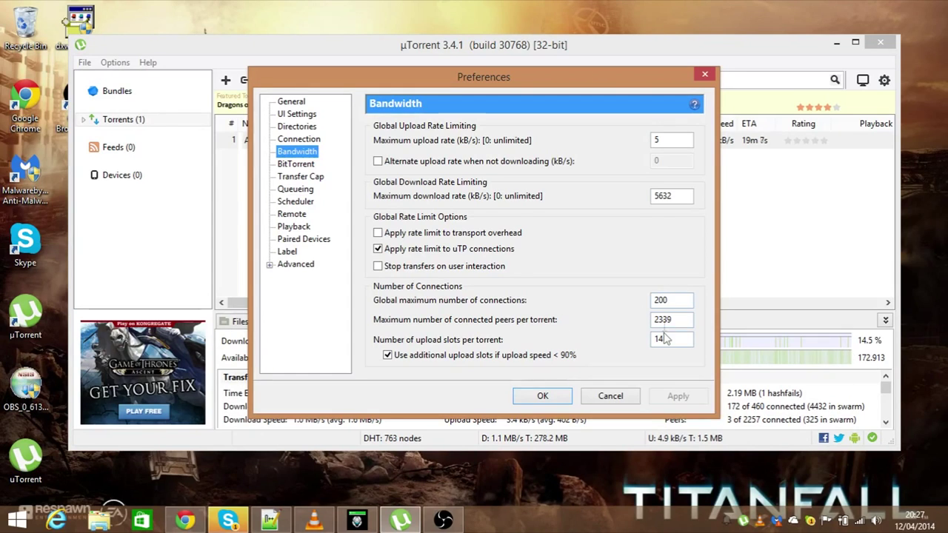
Change upload slots per torrent from 14 to 15 and uncheck rate limiting for transport overhead.
{"action": "left_click", "coordinate": [669, 340]}
{"action": "key", "text": "BackSpace"}
{"action": "type", "text": "5"}
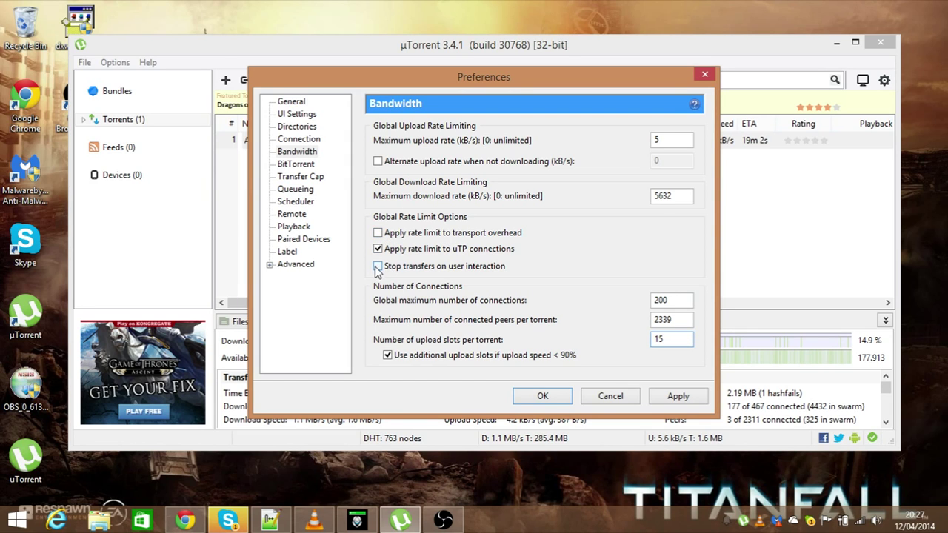
{"action": "left_click", "coordinate": [405, 236]}
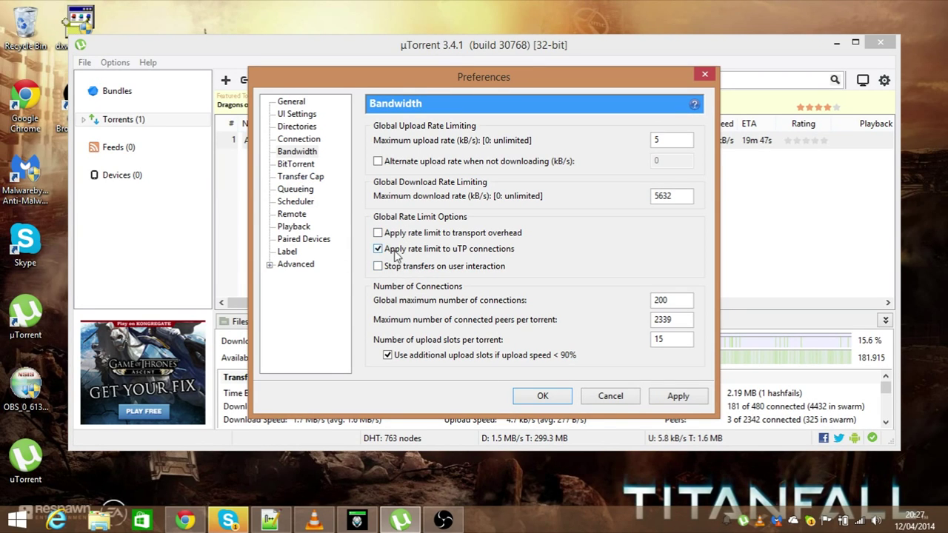
{"action": "left_click", "coordinate": [296, 165]}
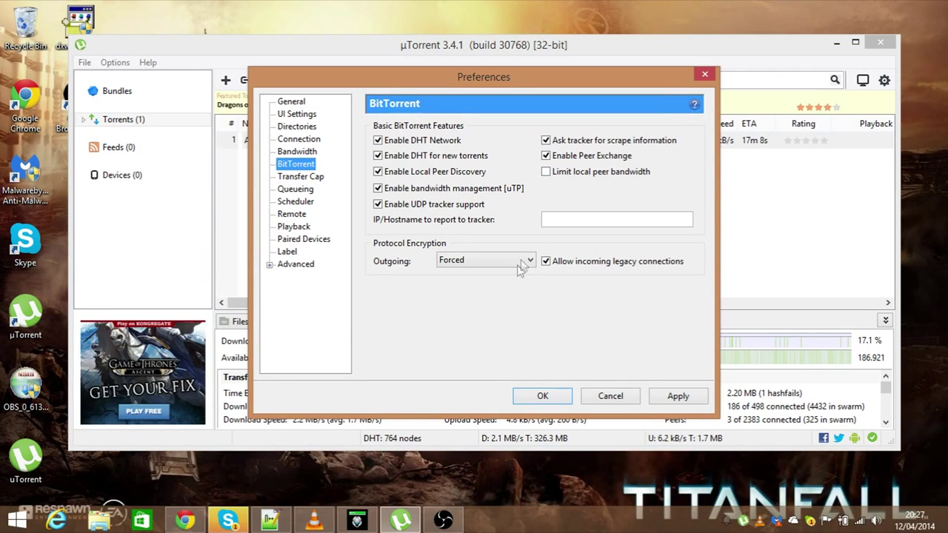
Leave BitTorrent outgoing protocol encryption set to Forced.
{"action": "left_click", "coordinate": [456, 263]}
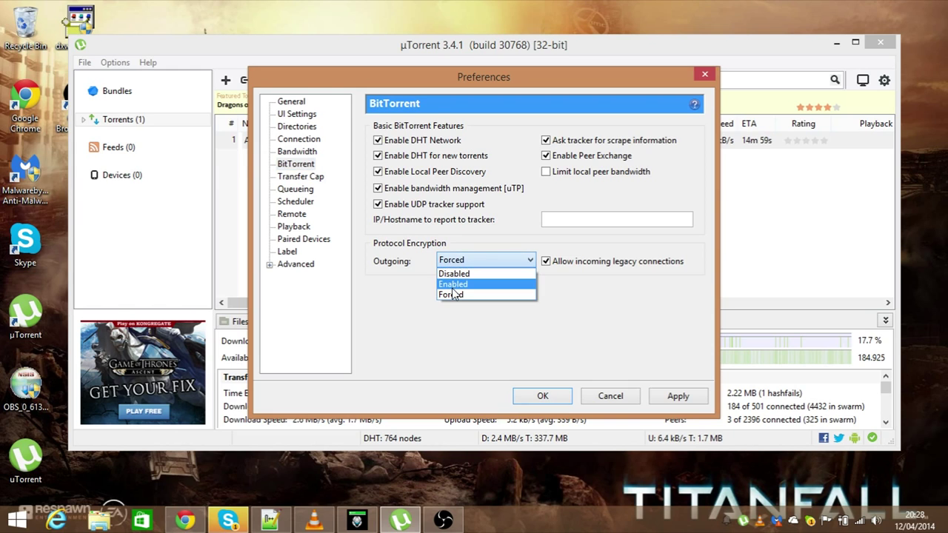
{"action": "left_click", "coordinate": [453, 295]}
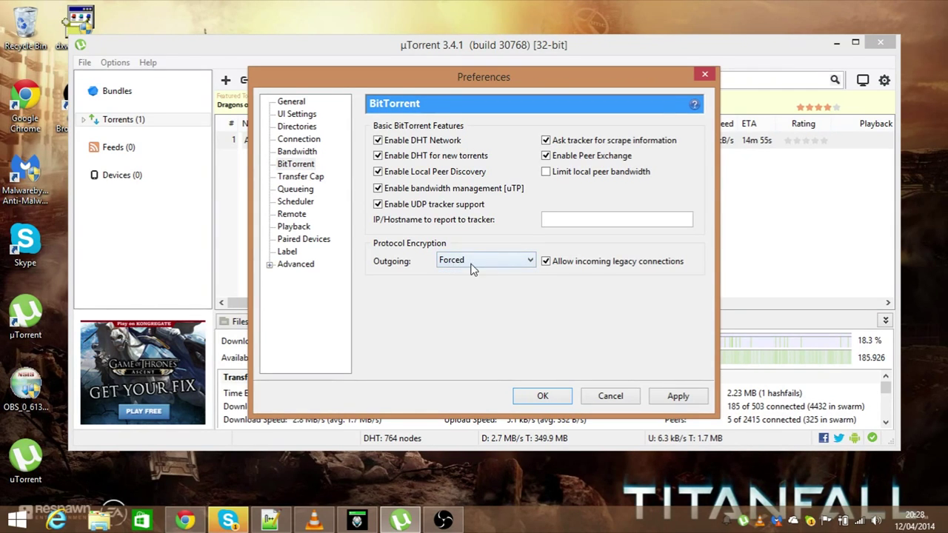
{"action": "left_click", "coordinate": [295, 189]}
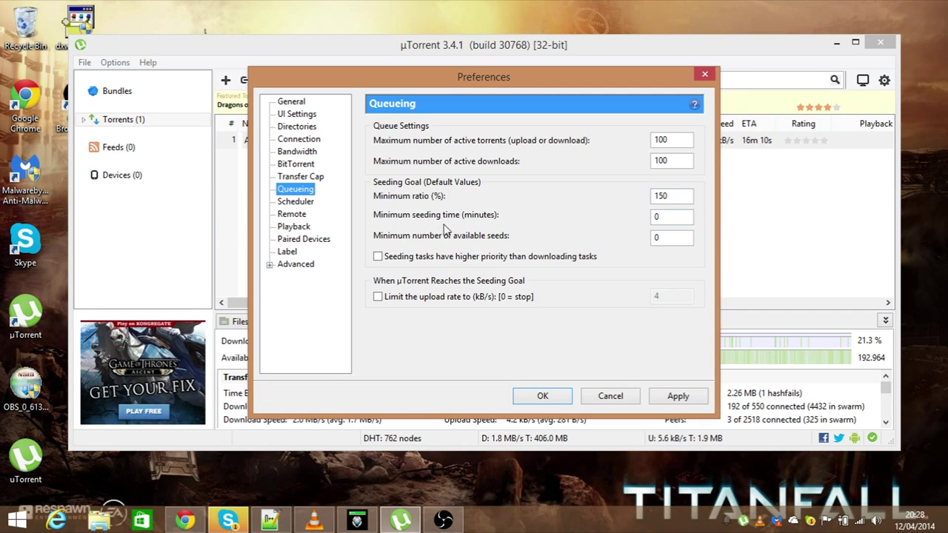
Click into the Queueing minimum seeding time, then switch to the Advanced options list.
{"action": "left_click", "coordinate": [666, 222]}
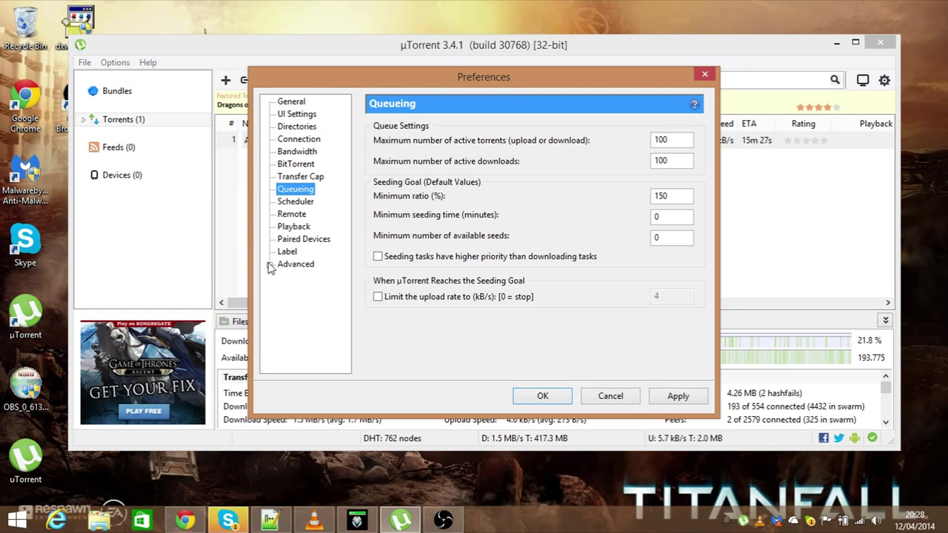
{"action": "left_click", "coordinate": [271, 268]}
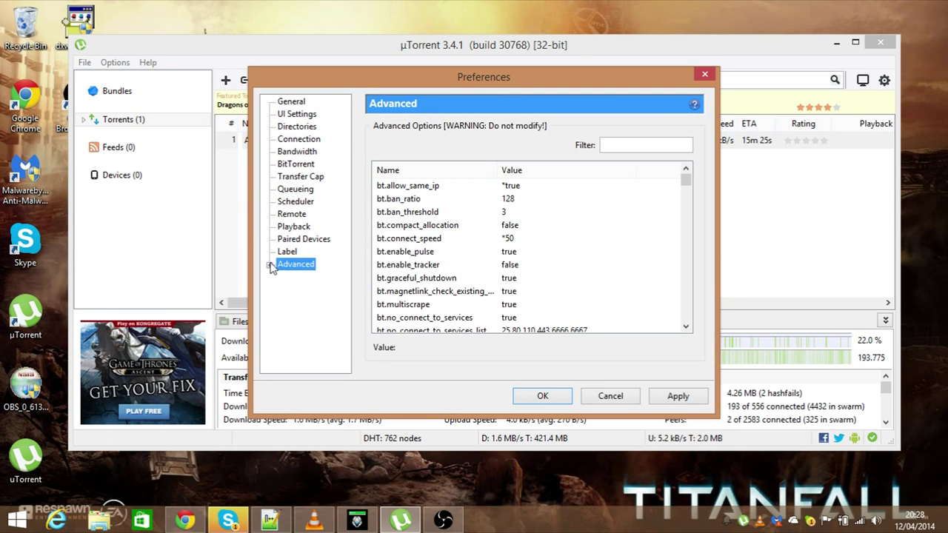
Expand Advanced, inspect the Disk Cache page, and go back to the Advanced list.
{"action": "left_click", "coordinate": [270, 266]}
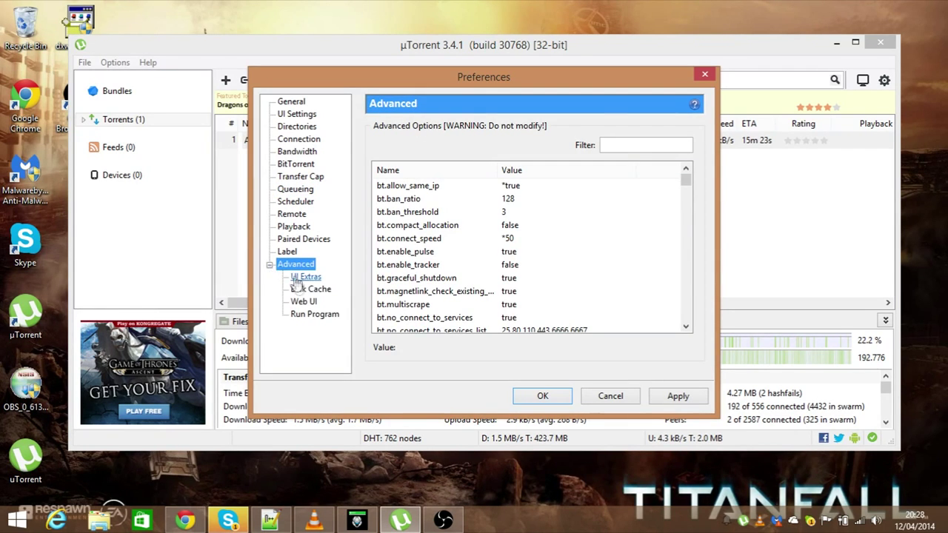
{"action": "left_click", "coordinate": [304, 292]}
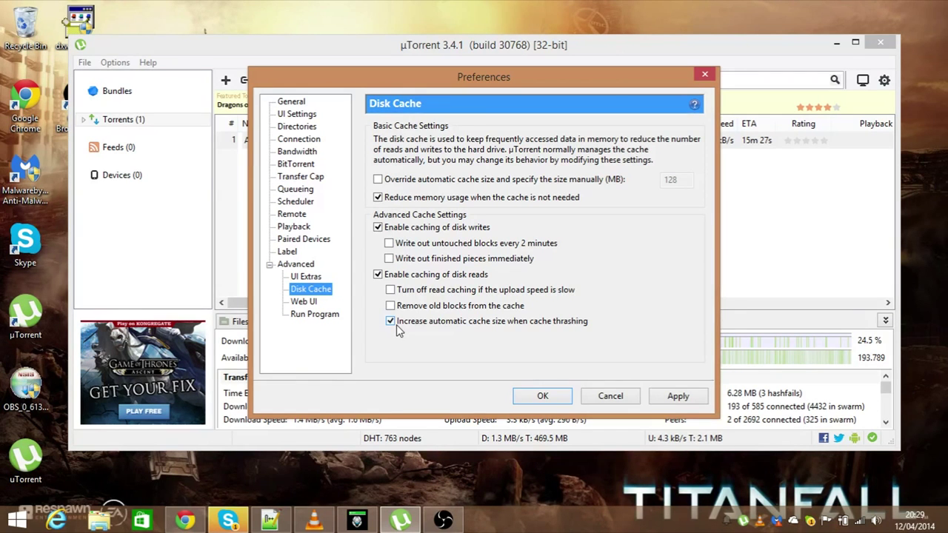
{"action": "left_click", "coordinate": [290, 266]}
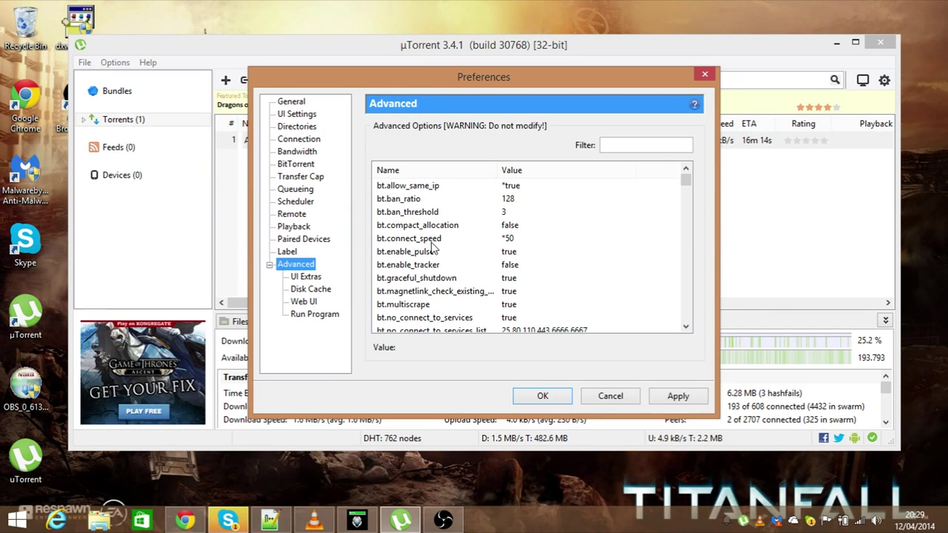
{"action": "left_click", "coordinate": [510, 246]}
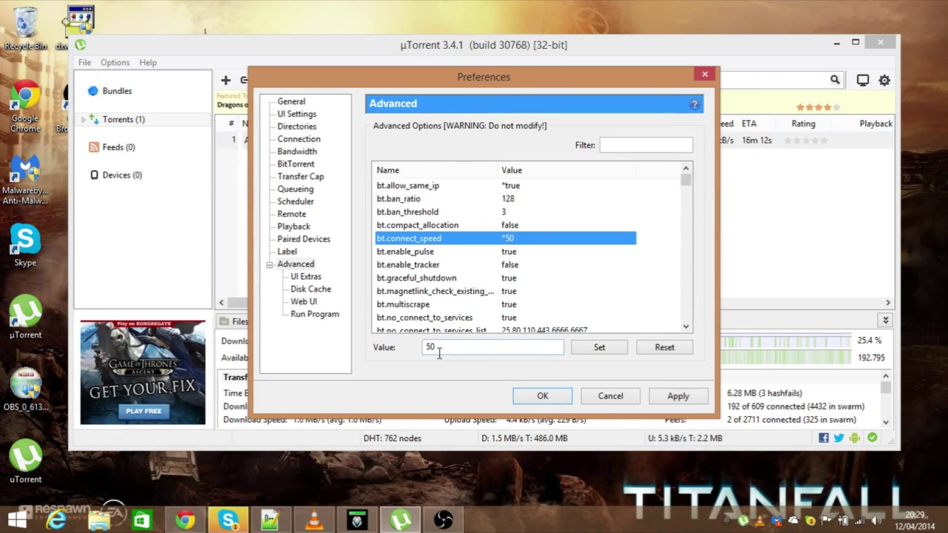
{"action": "left_click", "coordinate": [597, 350]}
{"action": "scroll", "coordinate": [526, 271], "scroll_direction": "down", "scroll_amount": 1}
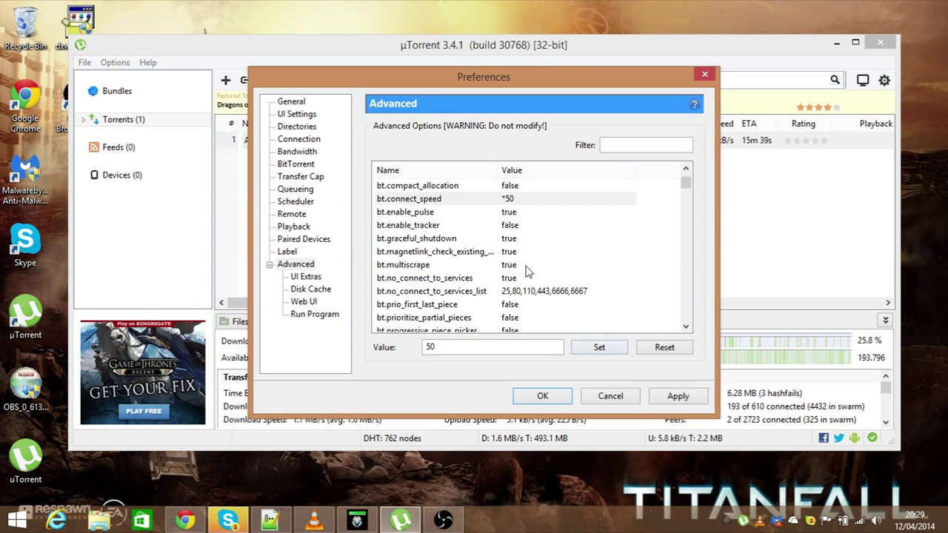
{"action": "scroll", "coordinate": [515, 308], "scroll_direction": "down", "scroll_amount": 4}
{"action": "scroll", "coordinate": [511, 319], "scroll_direction": "up", "scroll_amount": 2}
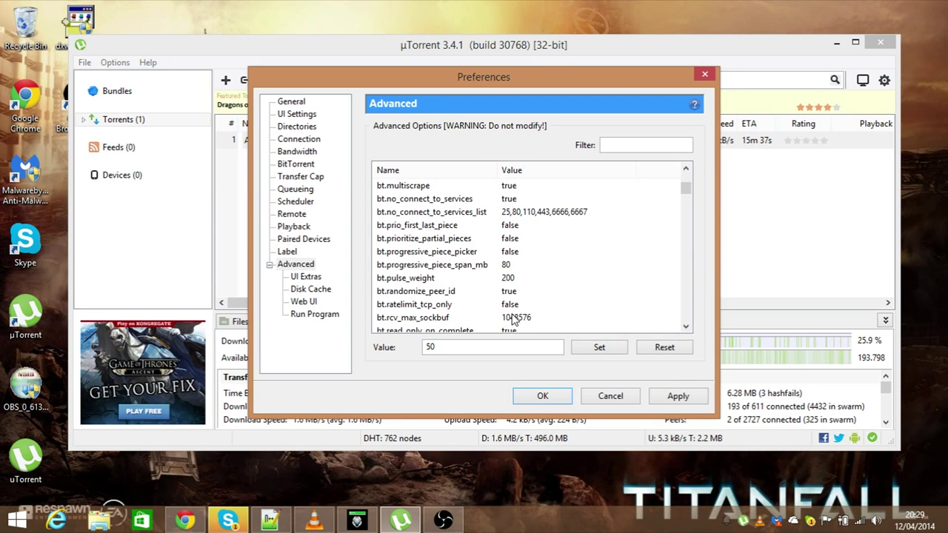
{"action": "scroll", "coordinate": [512, 318], "scroll_direction": "down", "scroll_amount": 1}
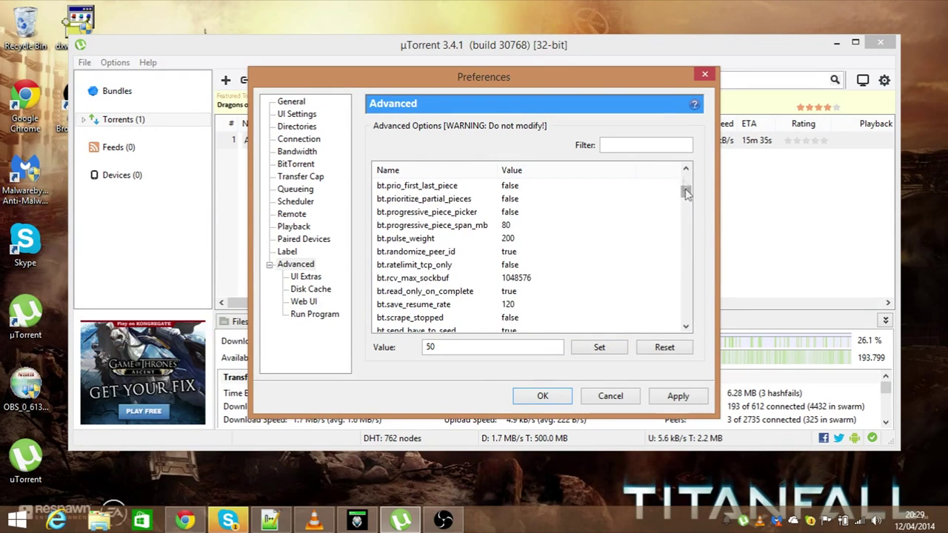
{"action": "scroll", "coordinate": [685, 191], "scroll_direction": "up", "scroll_amount": 1}
{"action": "left_click_drag", "start_coordinate": [685, 191], "coordinate": [685, 178]}
{"action": "left_click", "coordinate": [511, 186]}
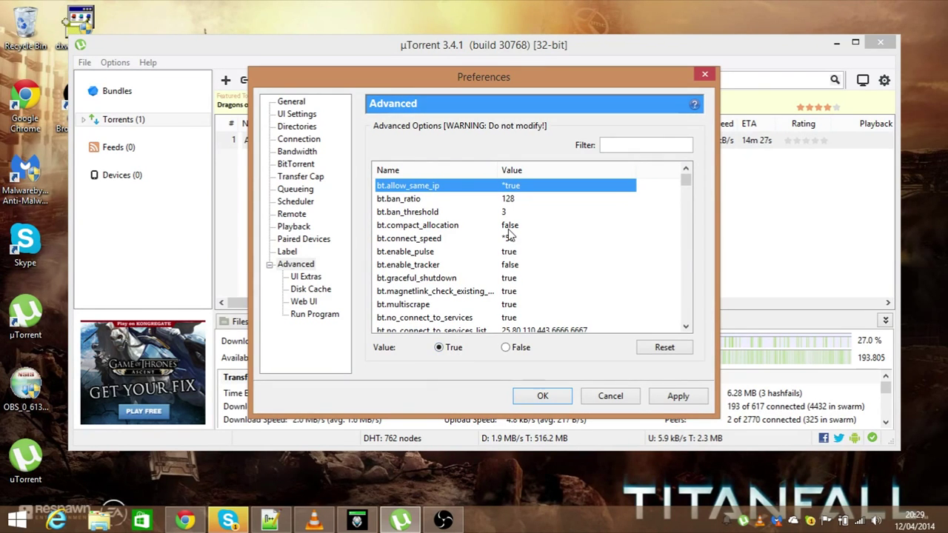
{"action": "scroll", "coordinate": [645, 222], "scroll_direction": "down", "scroll_amount": 1}
{"action": "scroll", "coordinate": [557, 273], "scroll_direction": "down", "scroll_amount": 1}
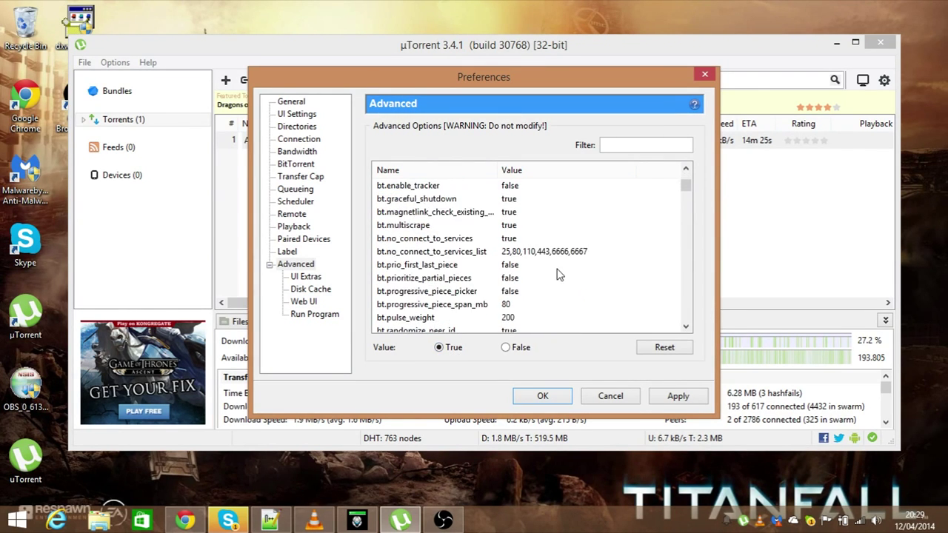
{"action": "scroll", "coordinate": [557, 274], "scroll_direction": "down", "scroll_amount": 1}
{"action": "scroll", "coordinate": [559, 274], "scroll_direction": "down", "scroll_amount": 7}
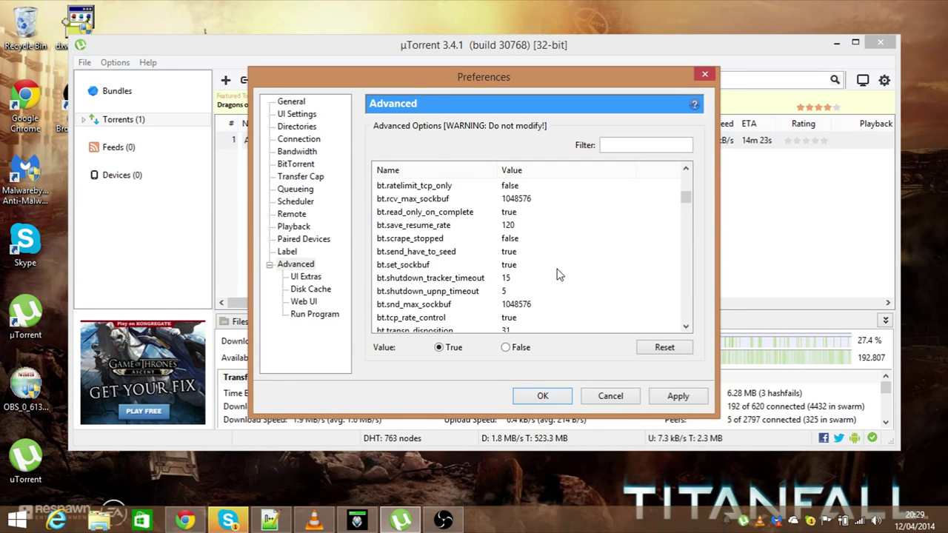
{"action": "scroll", "coordinate": [559, 274], "scroll_direction": "down", "scroll_amount": 6}
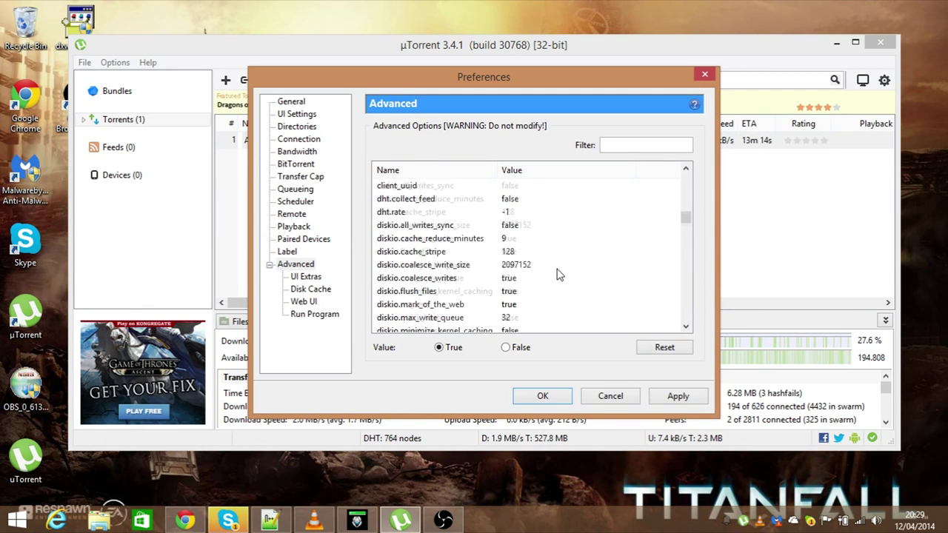
{"action": "scroll", "coordinate": [560, 274], "scroll_direction": "down", "scroll_amount": 9}
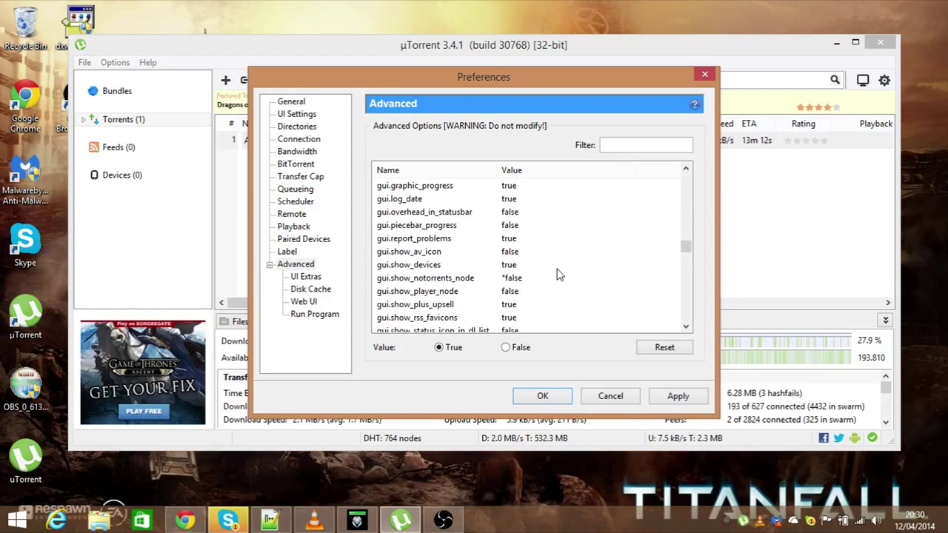
{"action": "scroll", "coordinate": [557, 274], "scroll_direction": "up", "scroll_amount": 1}
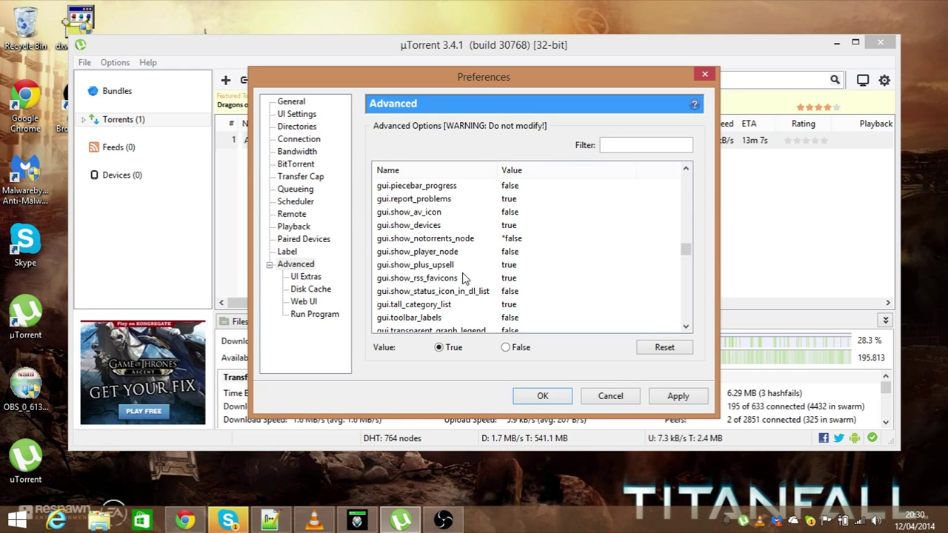
{"action": "left_click", "coordinate": [518, 253]}
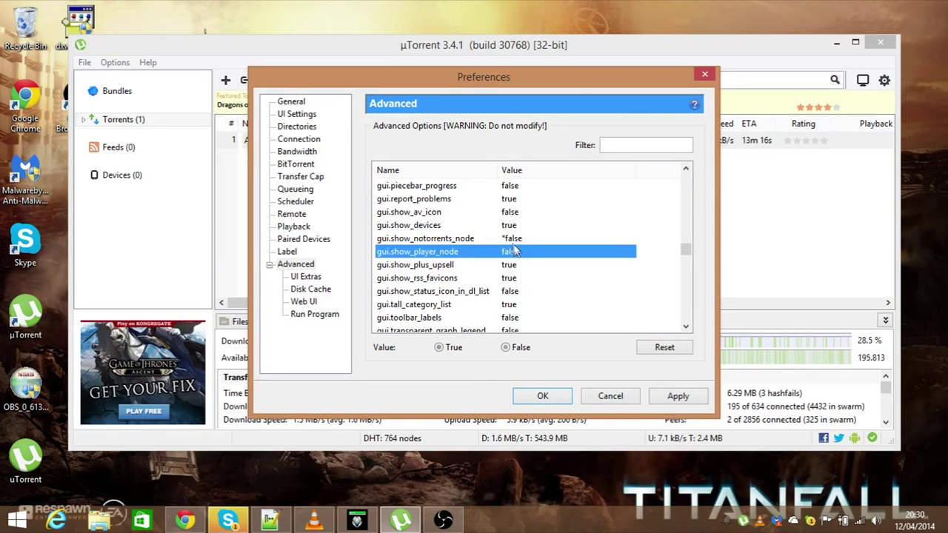
{"action": "left_click", "coordinate": [517, 240]}
{"action": "scroll", "coordinate": [514, 311], "scroll_direction": "up", "scroll_amount": 2}
{"action": "scroll", "coordinate": [508, 303], "scroll_direction": "down", "scroll_amount": 2}
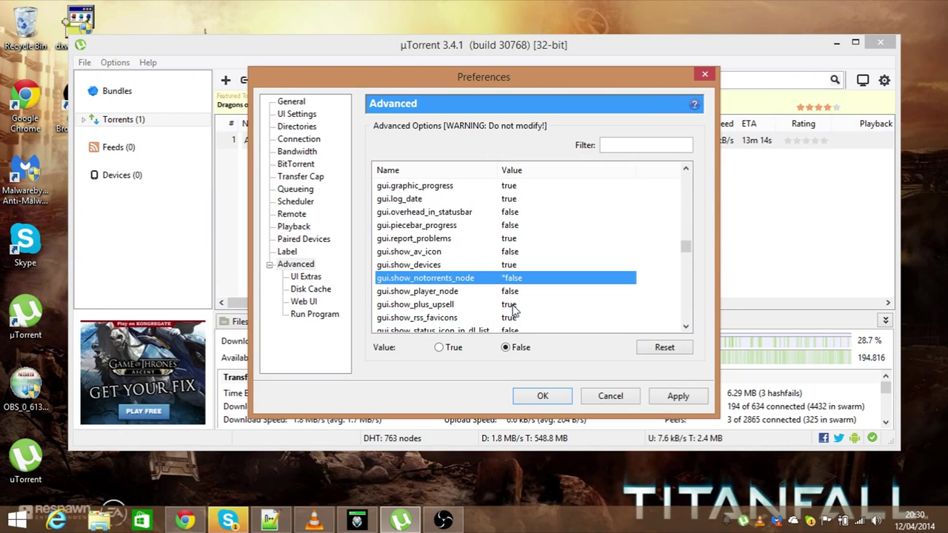
{"action": "scroll", "coordinate": [508, 302], "scroll_direction": "down", "scroll_amount": 1}
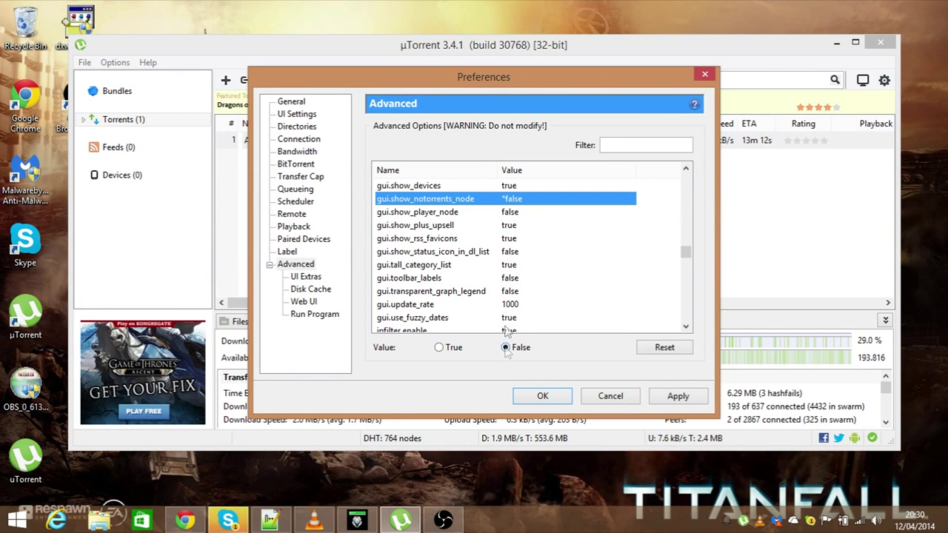
{"action": "scroll", "coordinate": [507, 318], "scroll_direction": "down", "scroll_amount": 2}
{"action": "scroll", "coordinate": [505, 304], "scroll_direction": "up", "scroll_amount": 3}
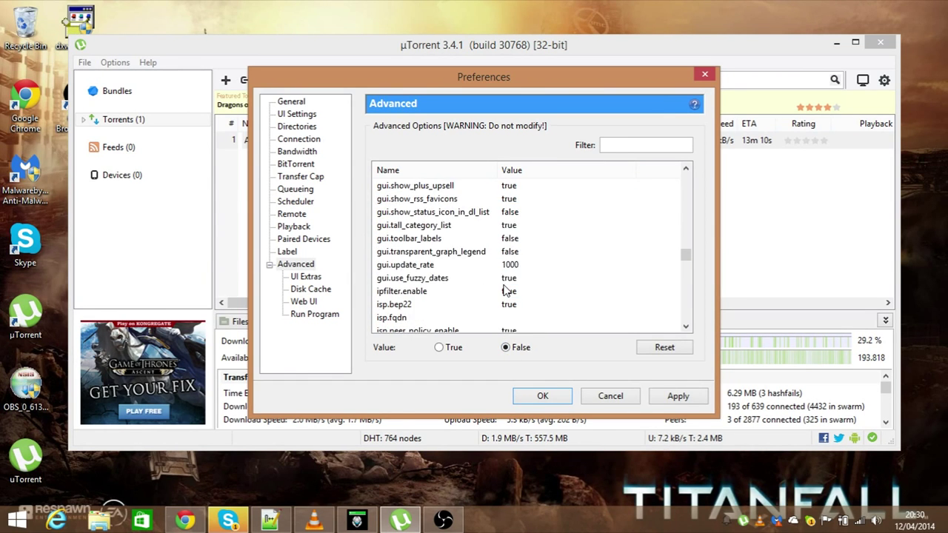
{"action": "scroll", "coordinate": [506, 290], "scroll_direction": "up", "scroll_amount": 1}
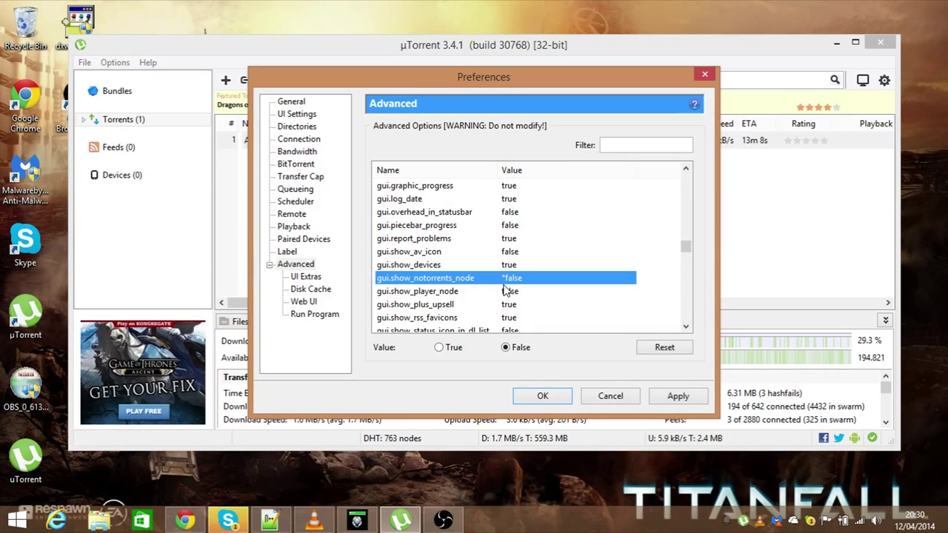
{"action": "scroll", "coordinate": [505, 290], "scroll_direction": "down", "scroll_amount": 6}
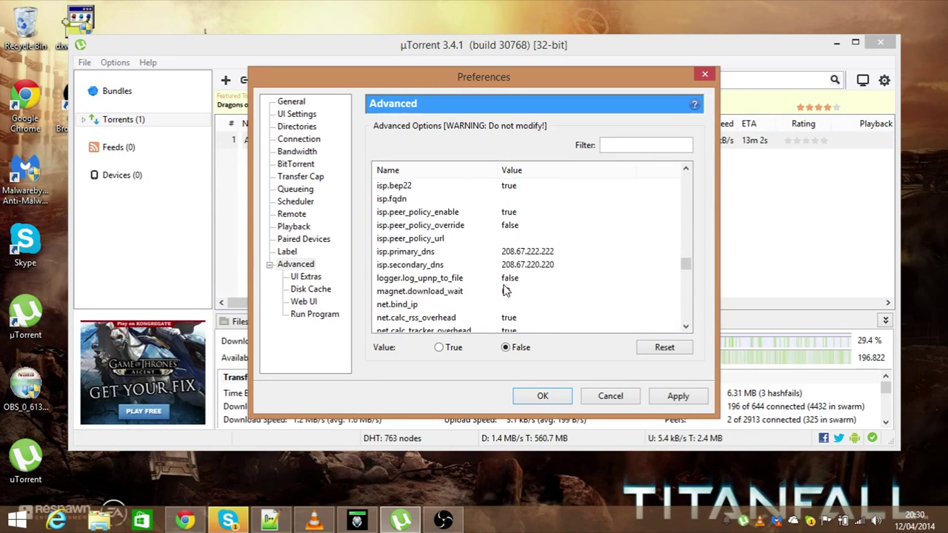
{"action": "scroll", "coordinate": [505, 291], "scroll_direction": "down", "scroll_amount": 1}
{"action": "scroll", "coordinate": [570, 298], "scroll_direction": "down", "scroll_amount": 2}
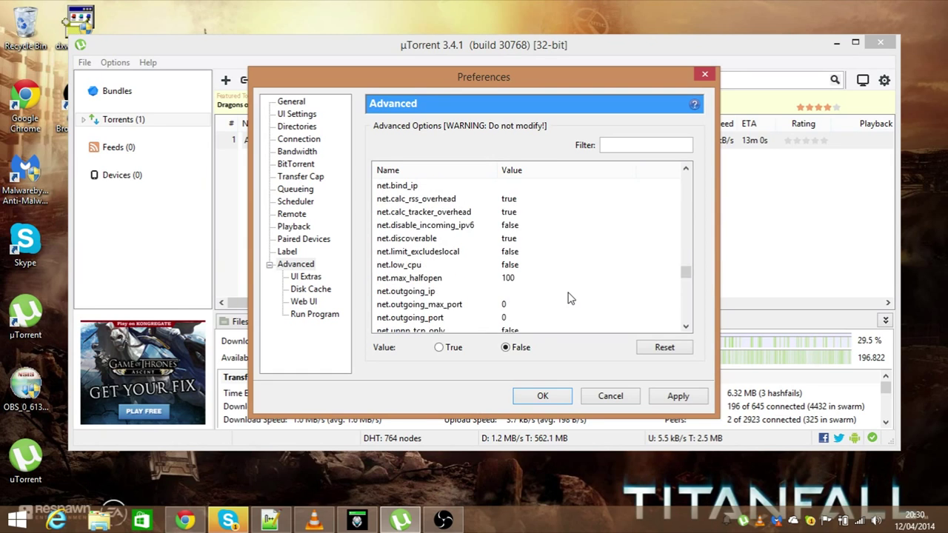
{"action": "scroll", "coordinate": [571, 299], "scroll_direction": "down", "scroll_amount": 5}
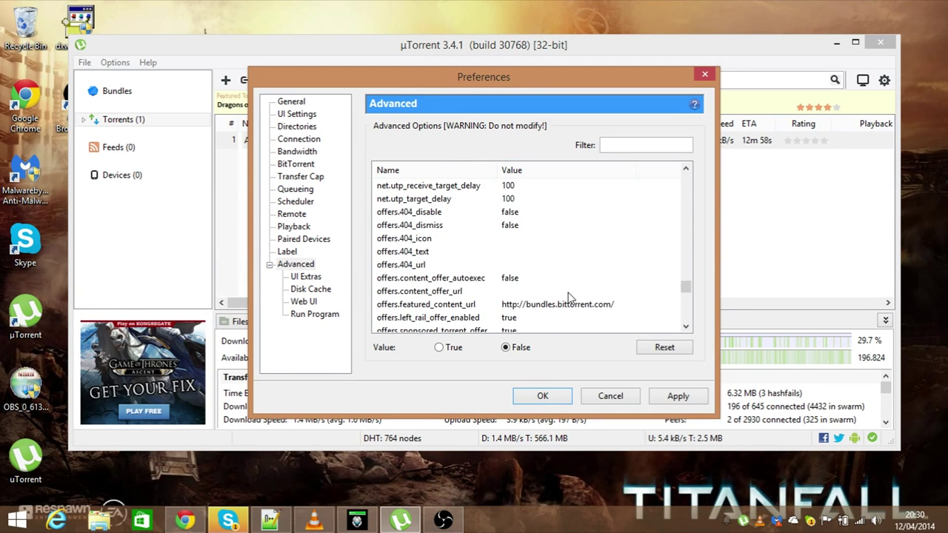
{"action": "scroll", "coordinate": [570, 298], "scroll_direction": "down", "scroll_amount": 1}
{"action": "scroll", "coordinate": [571, 299], "scroll_direction": "down", "scroll_amount": 2}
{"action": "scroll", "coordinate": [559, 296], "scroll_direction": "up", "scroll_amount": 1}
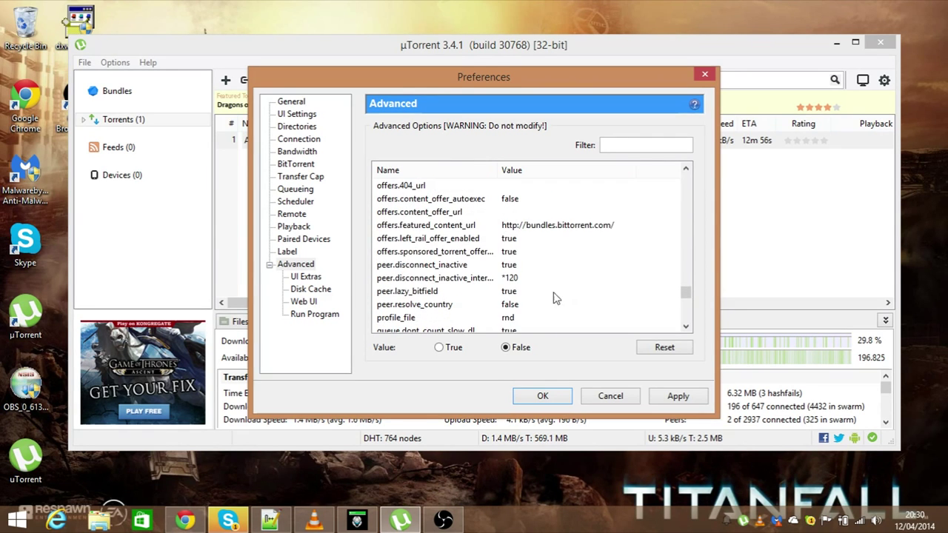
{"action": "left_click", "coordinate": [464, 280]}
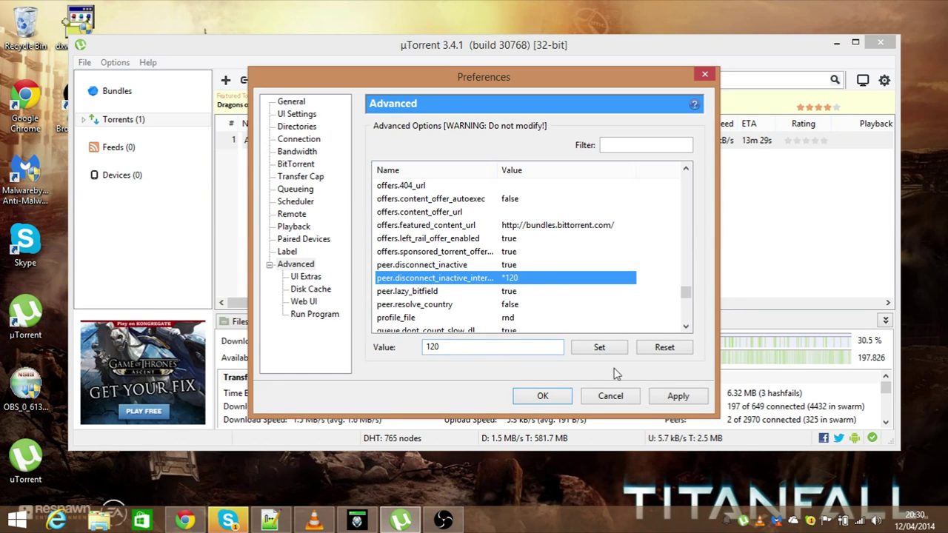
{"action": "left_click", "coordinate": [610, 346]}
{"action": "scroll", "coordinate": [571, 307], "scroll_direction": "down", "scroll_amount": 1}
{"action": "scroll", "coordinate": [551, 292], "scroll_direction": "down", "scroll_amount": 3}
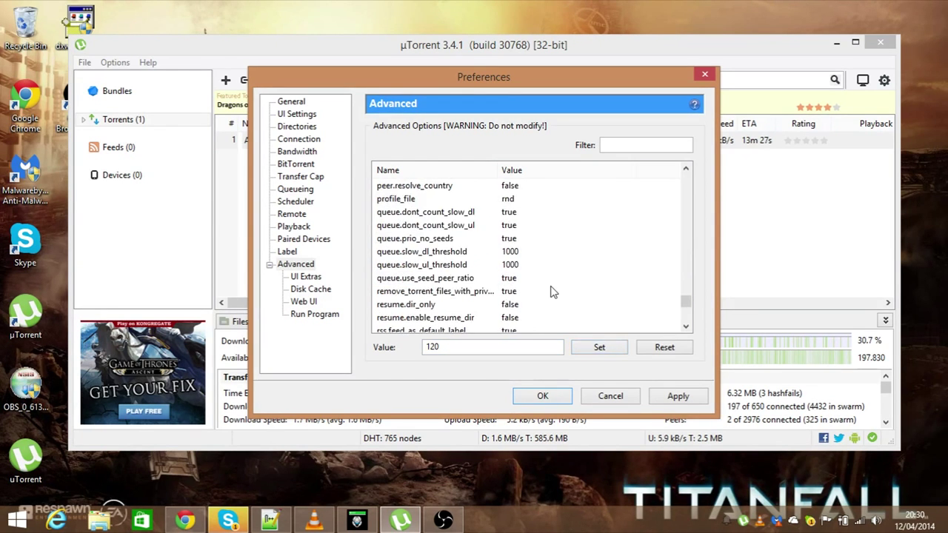
{"action": "scroll", "coordinate": [551, 292], "scroll_direction": "down", "scroll_amount": 1}
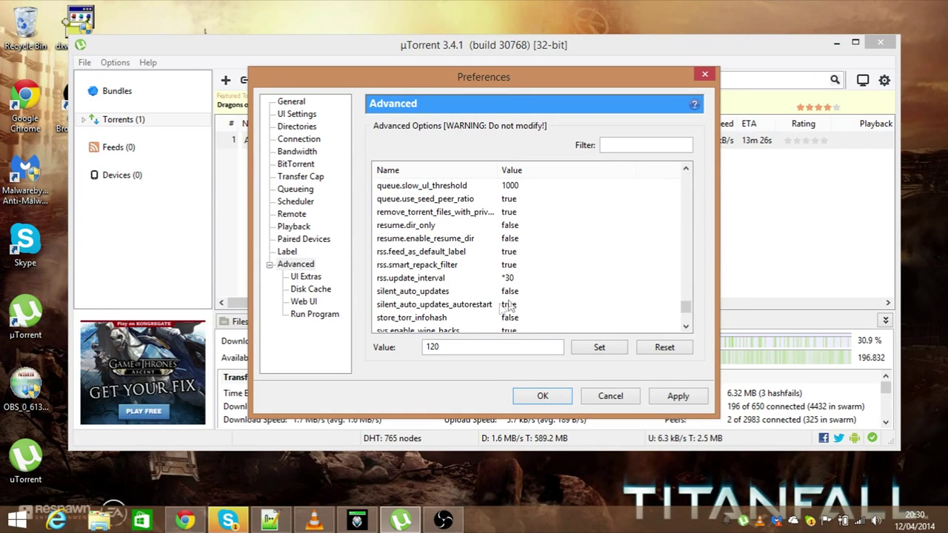
{"action": "left_click", "coordinate": [465, 280]}
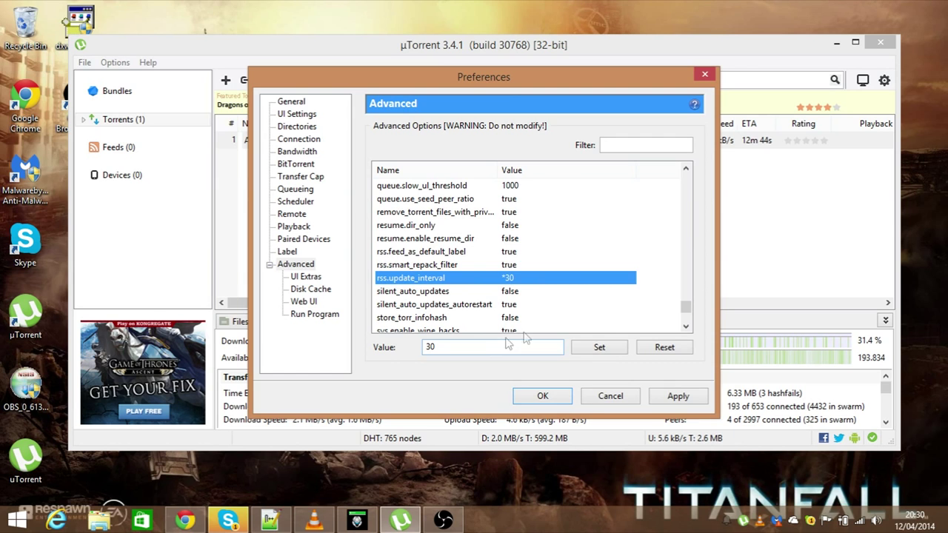
{"action": "scroll", "coordinate": [539, 315], "scroll_direction": "down", "scroll_amount": 1}
{"action": "scroll", "coordinate": [539, 315], "scroll_direction": "down", "scroll_amount": 2}
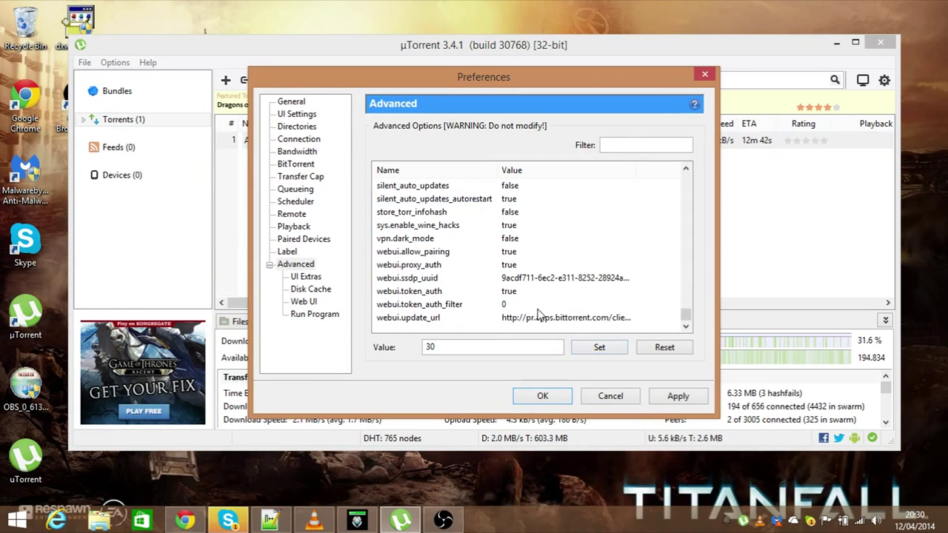
{"action": "scroll", "coordinate": [540, 316], "scroll_direction": "up", "scroll_amount": 1}
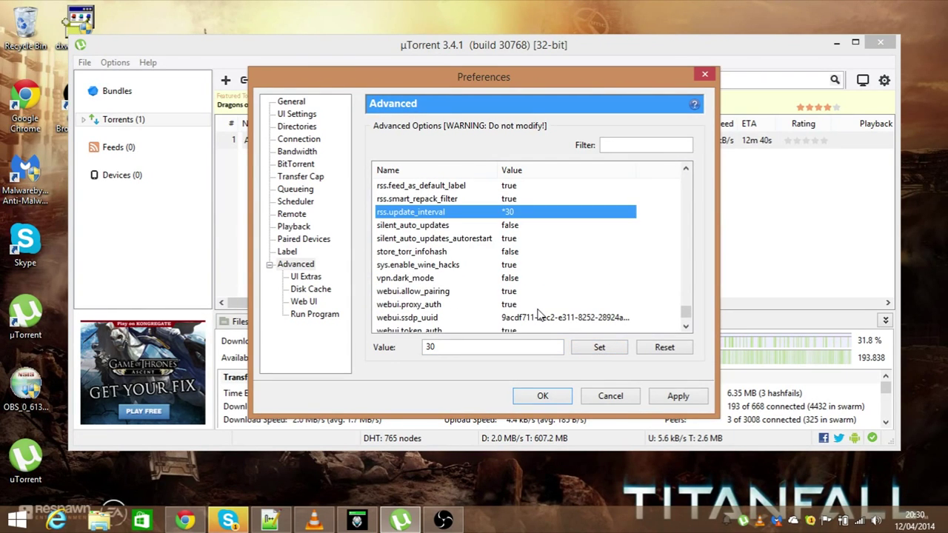
{"action": "scroll", "coordinate": [539, 315], "scroll_direction": "down", "scroll_amount": 1}
{"action": "scroll", "coordinate": [539, 315], "scroll_direction": "up", "scroll_amount": 1}
{"action": "scroll", "coordinate": [539, 315], "scroll_direction": "up", "scroll_amount": 1}
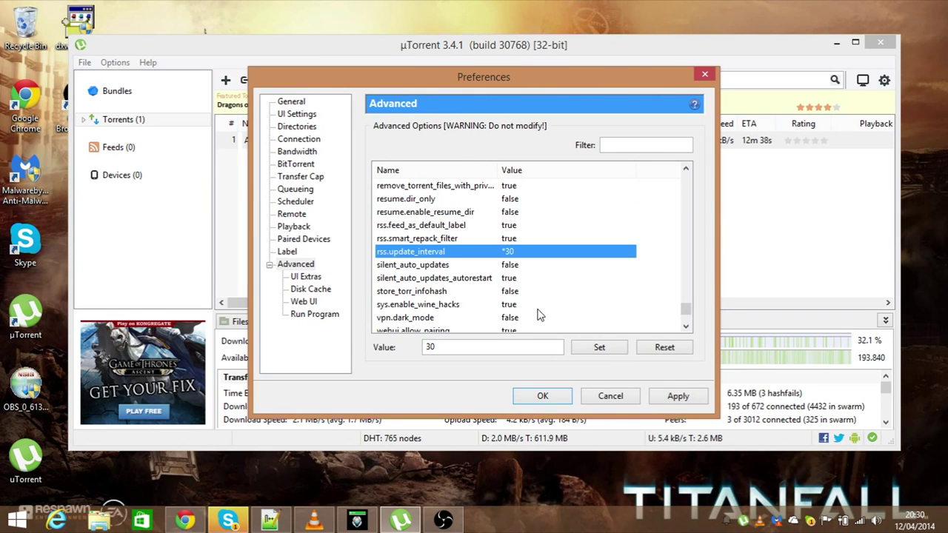
{"action": "scroll", "coordinate": [539, 315], "scroll_direction": "down", "scroll_amount": 2}
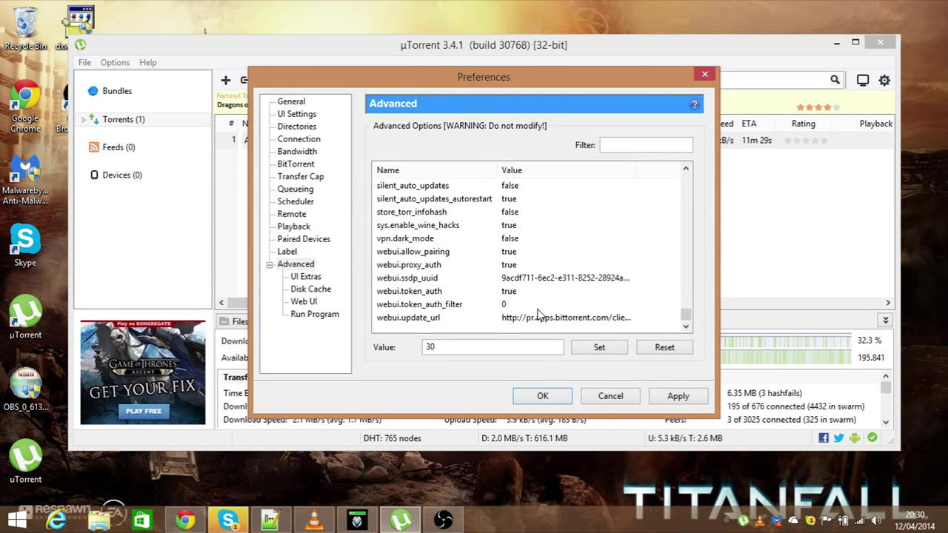
{"action": "scroll", "coordinate": [539, 315], "scroll_direction": "up", "scroll_amount": 2}
{"action": "scroll", "coordinate": [539, 315], "scroll_direction": "up", "scroll_amount": 5}
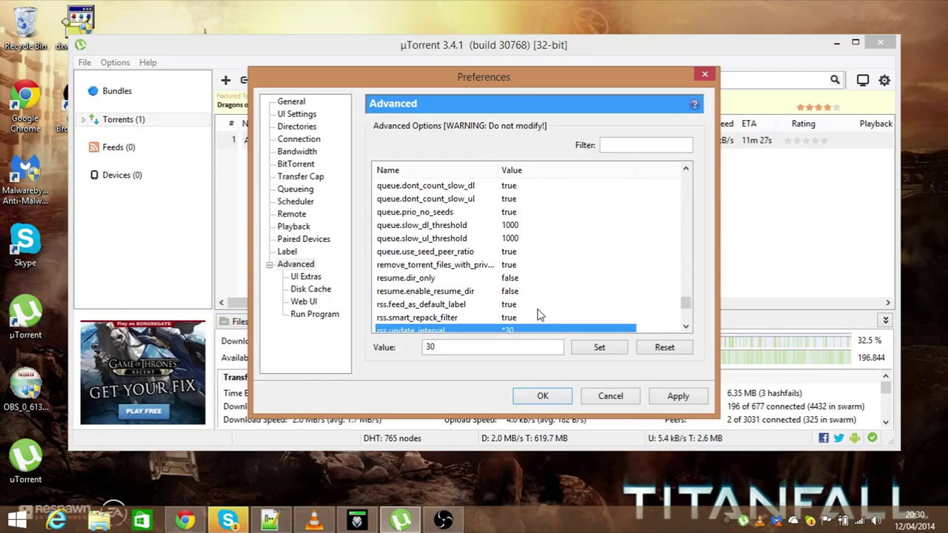
{"action": "scroll", "coordinate": [540, 314], "scroll_direction": "up", "scroll_amount": 1}
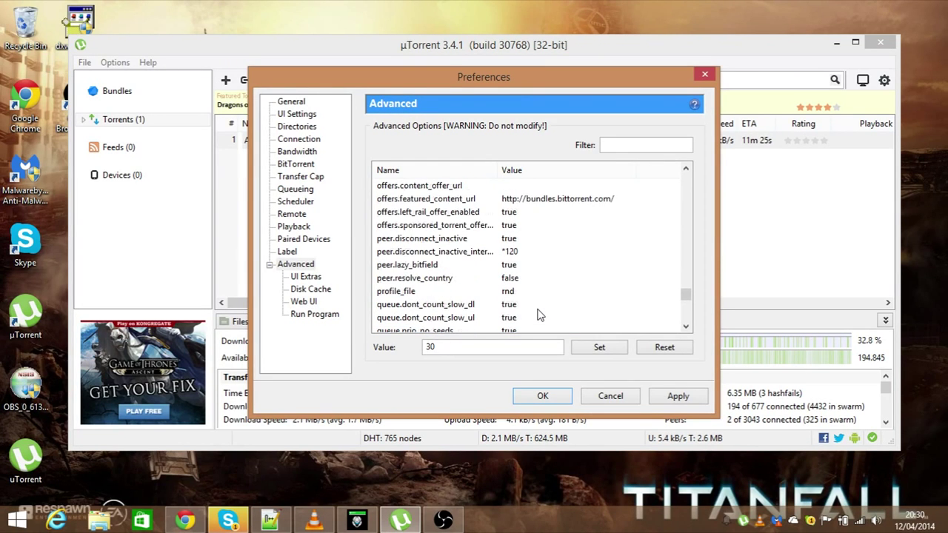
{"action": "scroll", "coordinate": [539, 315], "scroll_direction": "down", "scroll_amount": 1}
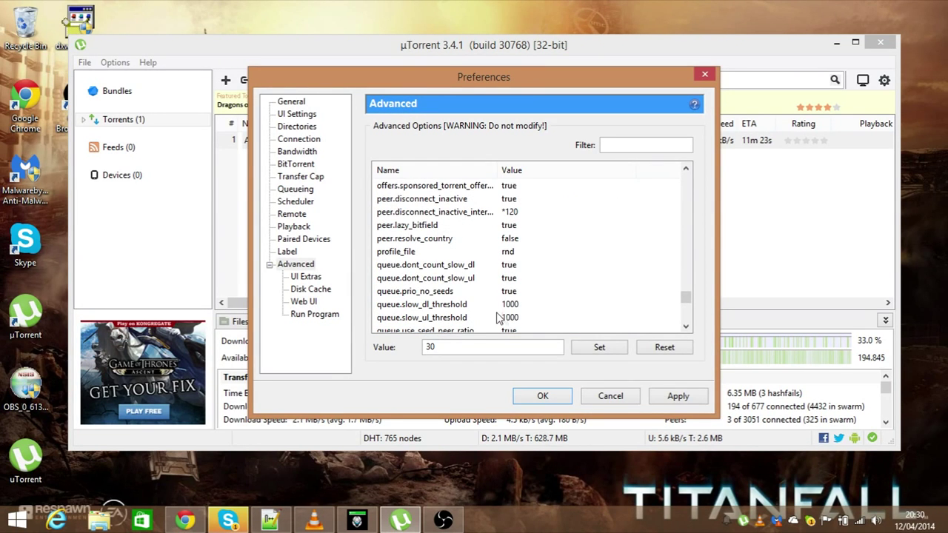
{"action": "scroll", "coordinate": [498, 317], "scroll_direction": "up", "scroll_amount": 1}
{"action": "scroll", "coordinate": [498, 317], "scroll_direction": "up", "scroll_amount": 5}
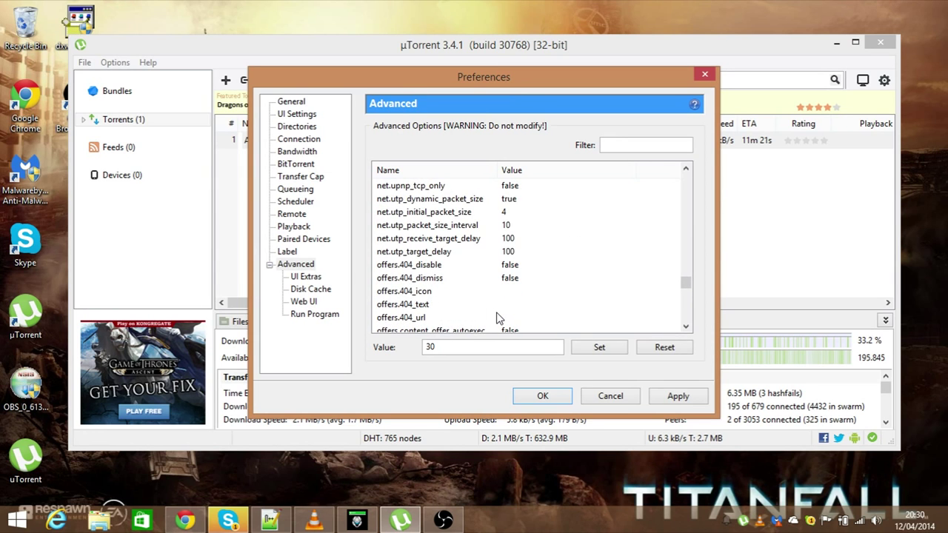
{"action": "scroll", "coordinate": [498, 317], "scroll_direction": "up", "scroll_amount": 5}
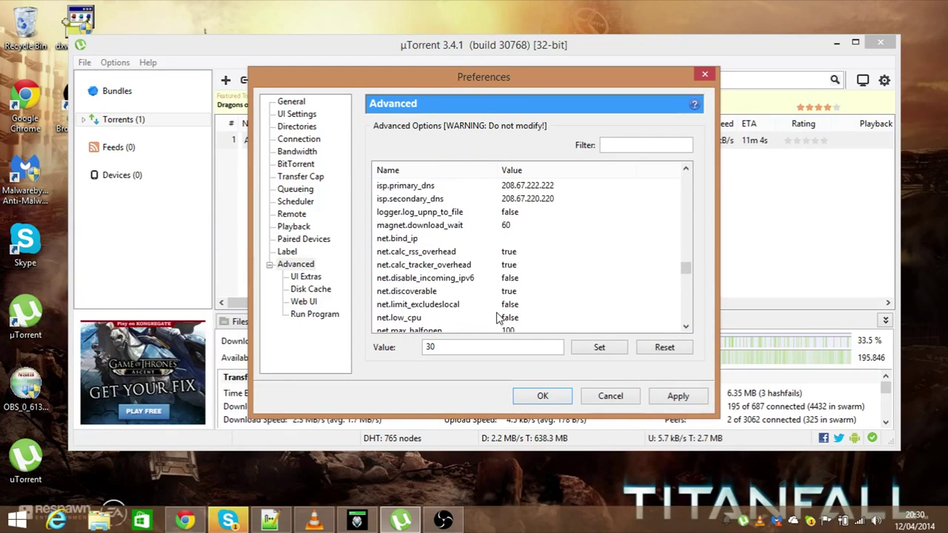
{"action": "scroll", "coordinate": [498, 317], "scroll_direction": "up", "scroll_amount": 3}
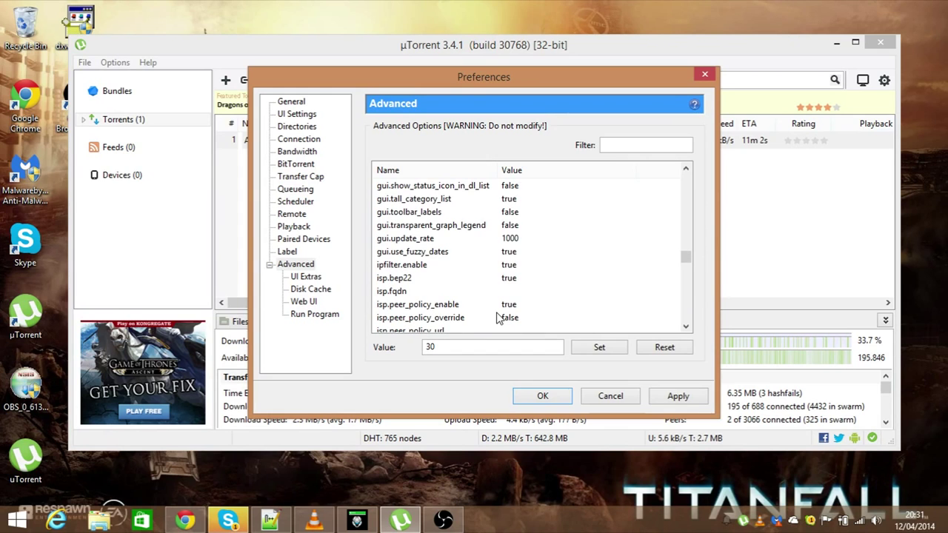
{"action": "left_click", "coordinate": [491, 239]}
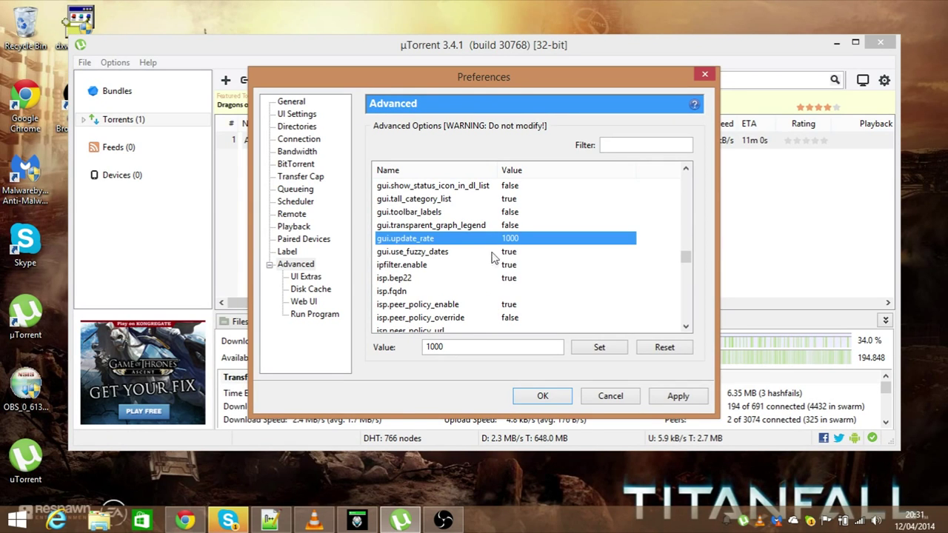
Find gui.update_rate in the Advanced list and set its value from 1000 to 2000.
{"action": "scroll", "coordinate": [487, 291], "scroll_direction": "up", "scroll_amount": 8}
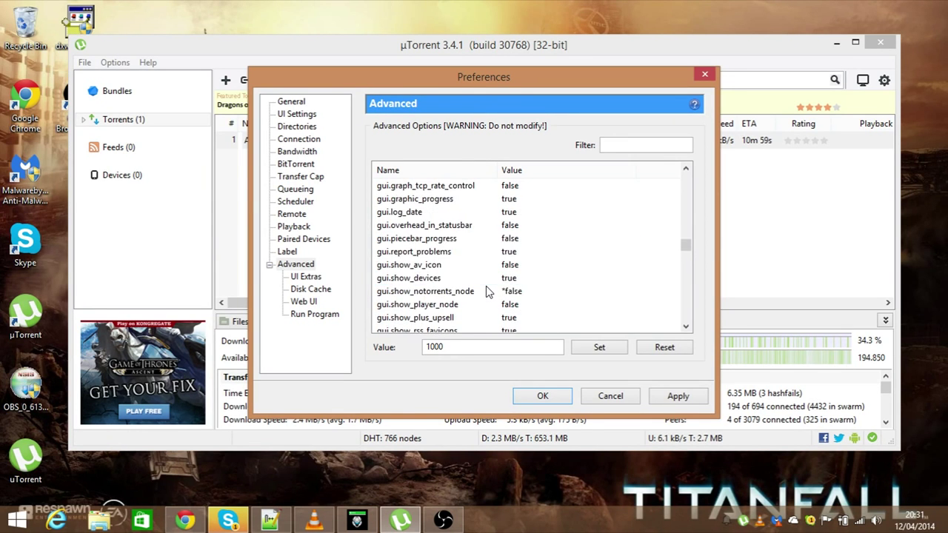
{"action": "scroll", "coordinate": [487, 291], "scroll_direction": "up", "scroll_amount": 5}
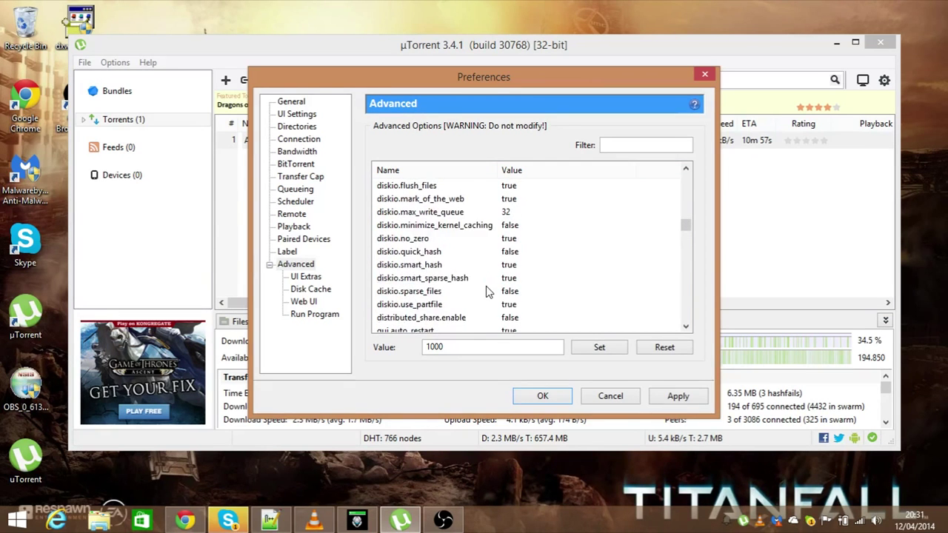
{"action": "scroll", "coordinate": [487, 291], "scroll_direction": "up", "scroll_amount": 8}
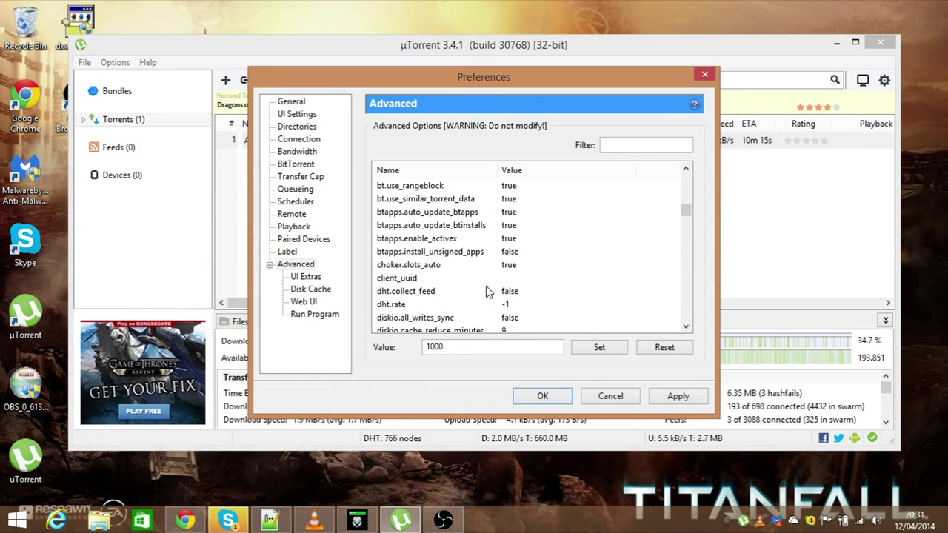
{"action": "scroll", "coordinate": [486, 291], "scroll_direction": "up", "scroll_amount": 3}
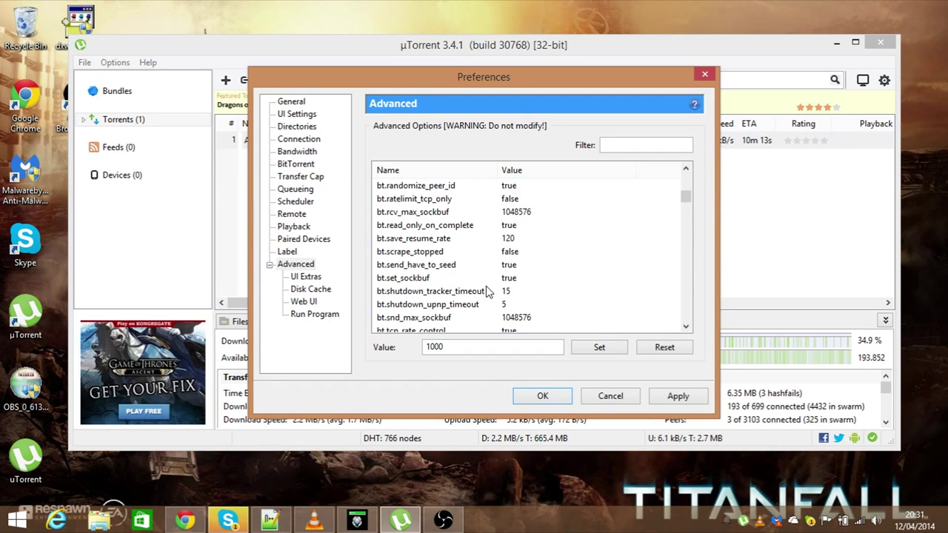
{"action": "scroll", "coordinate": [487, 291], "scroll_direction": "up", "scroll_amount": 3}
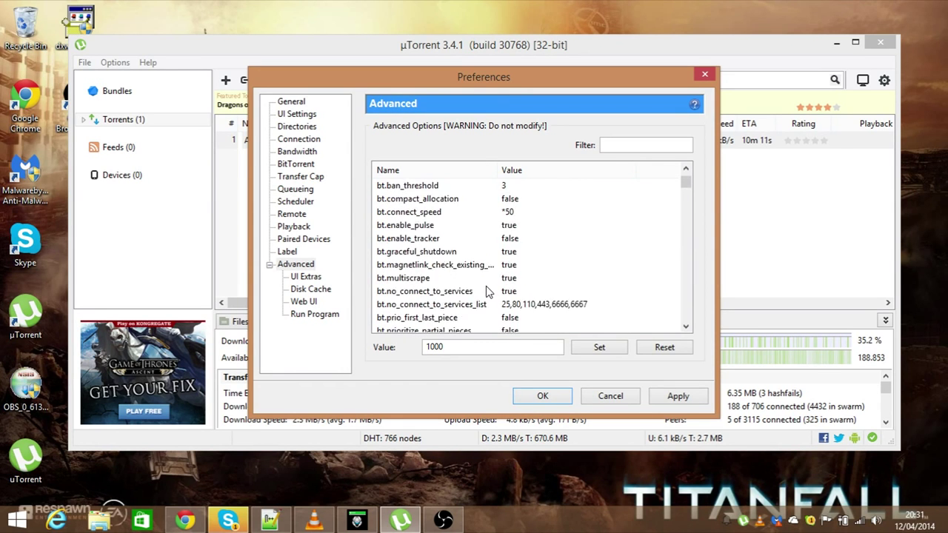
{"action": "scroll", "coordinate": [487, 291], "scroll_direction": "down", "scroll_amount": 18}
{"action": "scroll", "coordinate": [487, 291], "scroll_direction": "down", "scroll_amount": 6}
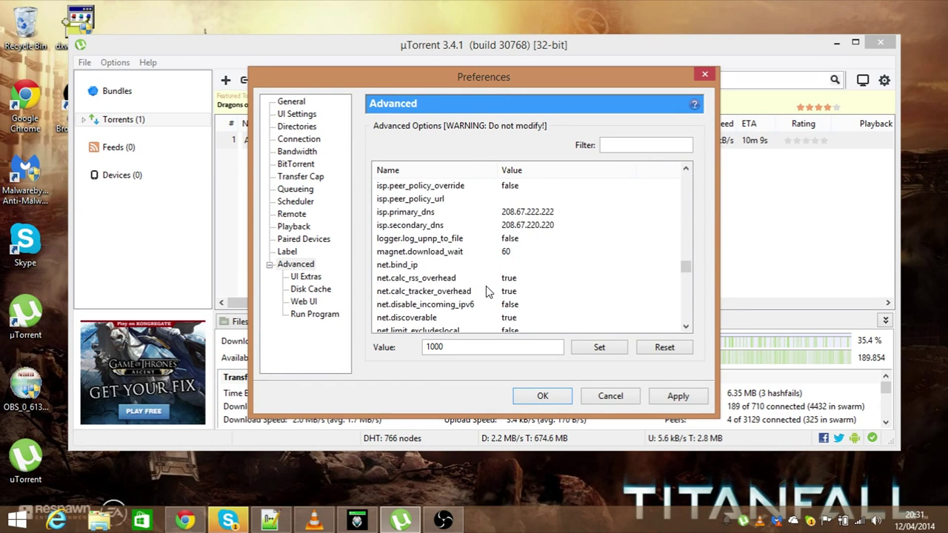
{"action": "scroll", "coordinate": [487, 291], "scroll_direction": "up", "scroll_amount": 4}
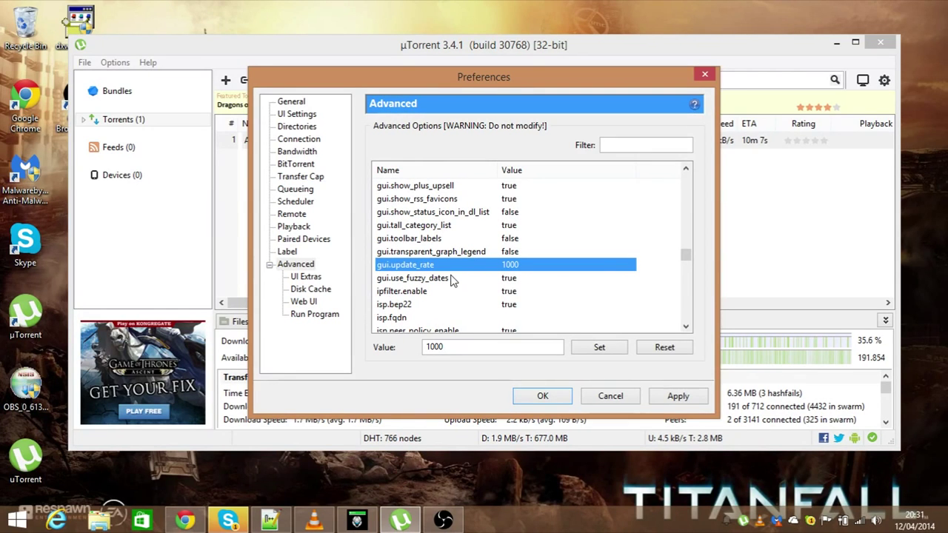
{"action": "left_click", "coordinate": [435, 348]}
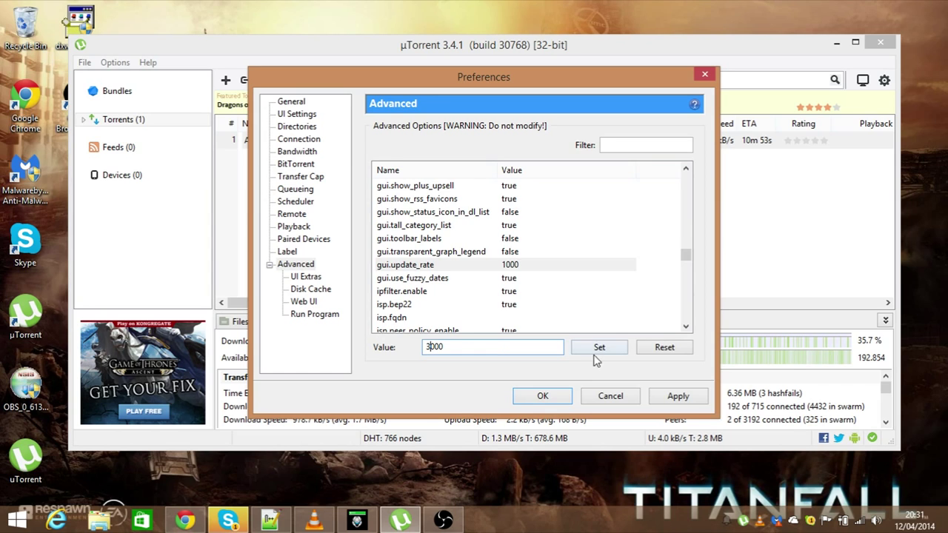
{"action": "type", "text": "3"}
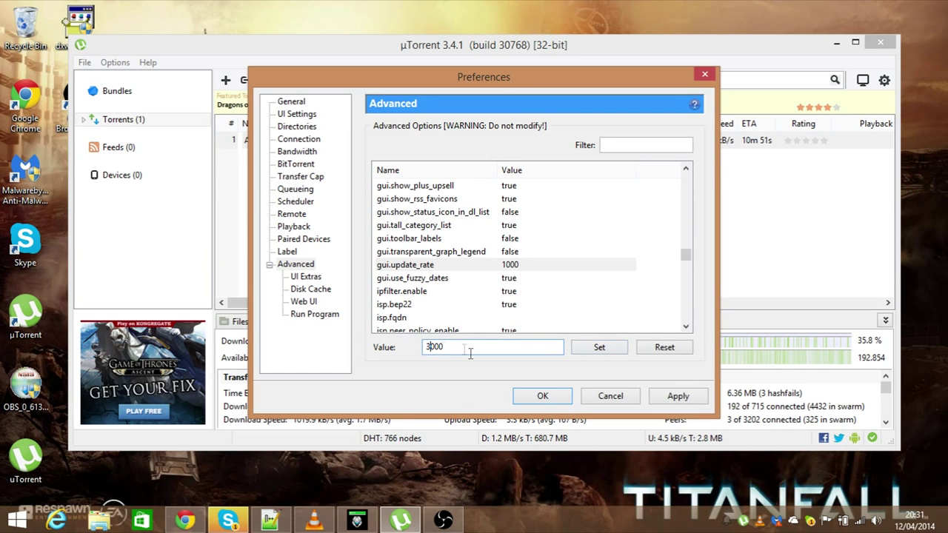
{"action": "key", "text": "BackSpace"}
{"action": "type", "text": "2"}
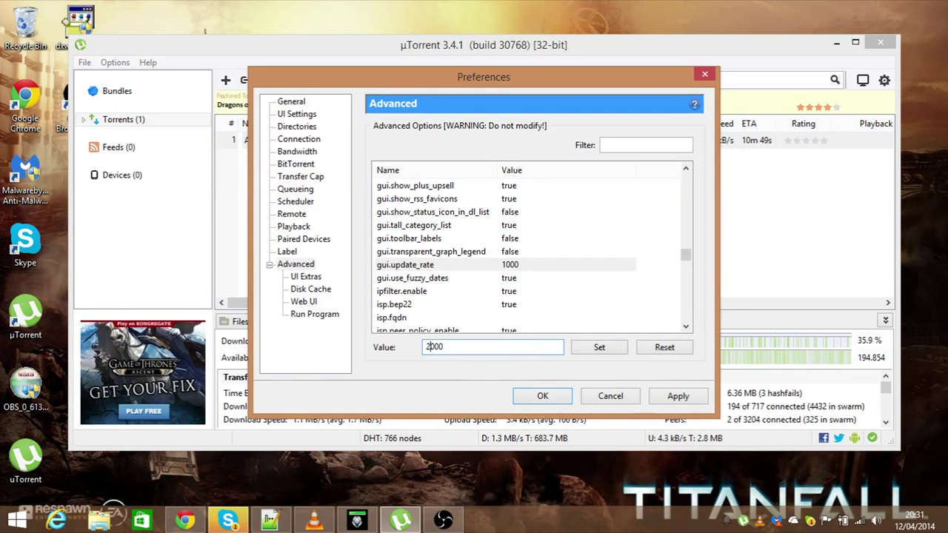
{"action": "left_click", "coordinate": [596, 347]}
Return to the General preferences page.
{"action": "scroll", "coordinate": [500, 298], "scroll_direction": "up", "scroll_amount": 2}
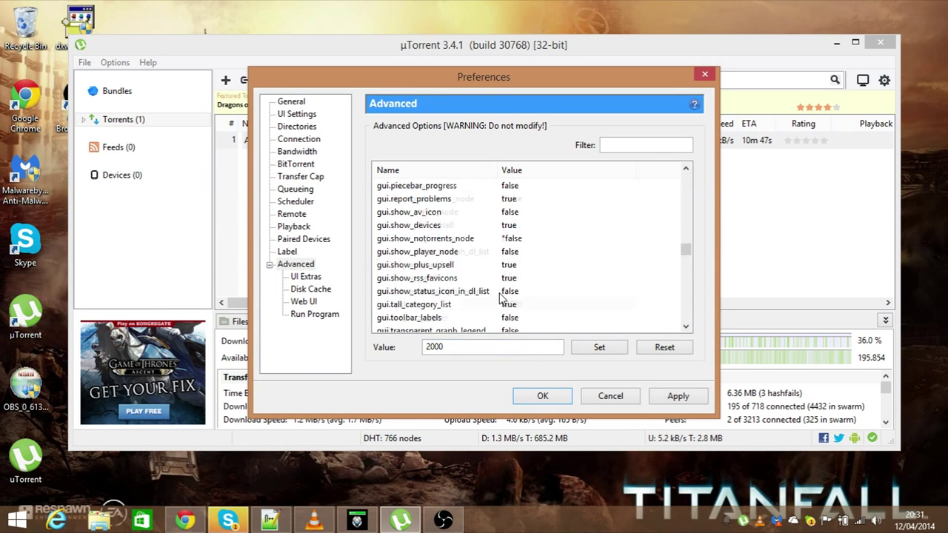
{"action": "scroll", "coordinate": [501, 297], "scroll_direction": "up", "scroll_amount": 15}
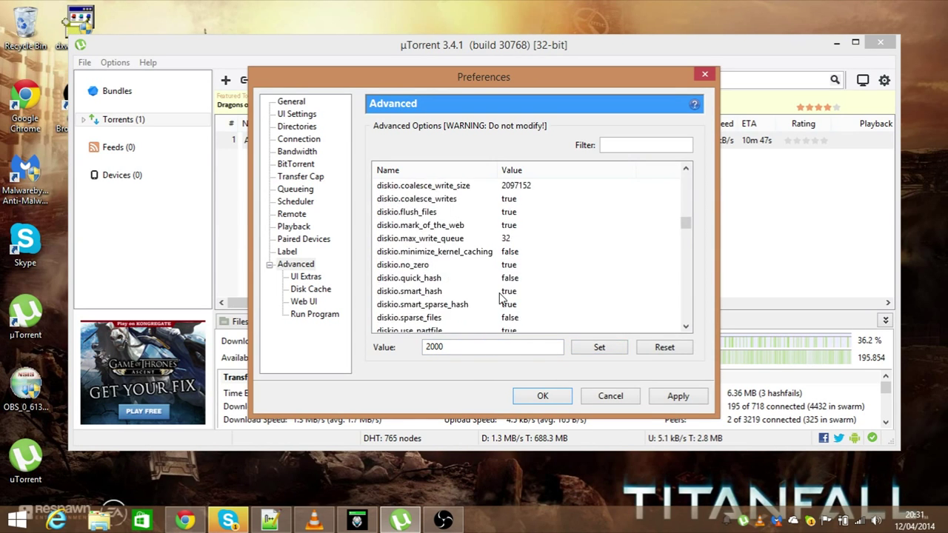
{"action": "left_click", "coordinate": [293, 101]}
Apply the preference changes, close Preferences and select the Photoshop CS6 torrent.
{"action": "left_click", "coordinate": [663, 398]}
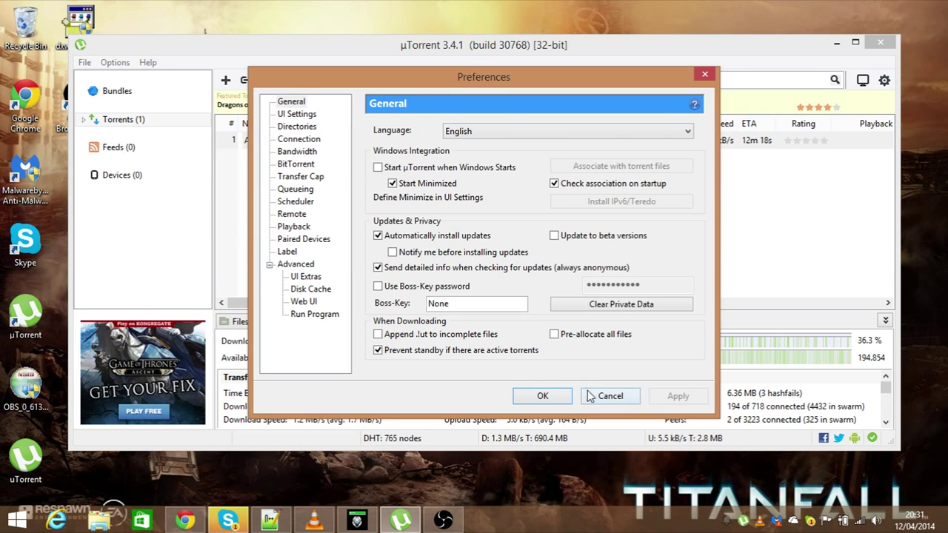
{"action": "left_click", "coordinate": [566, 396]}
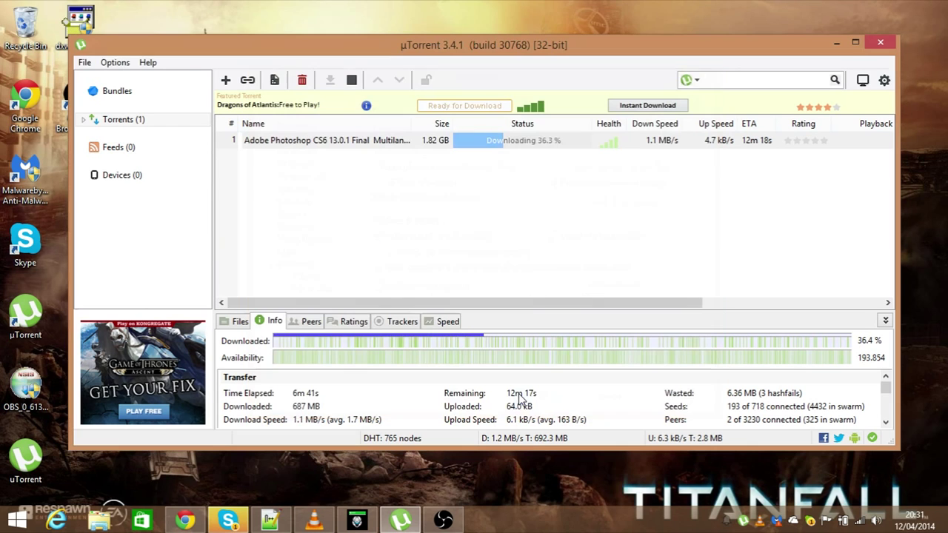
{"action": "left_click", "coordinate": [664, 146]}
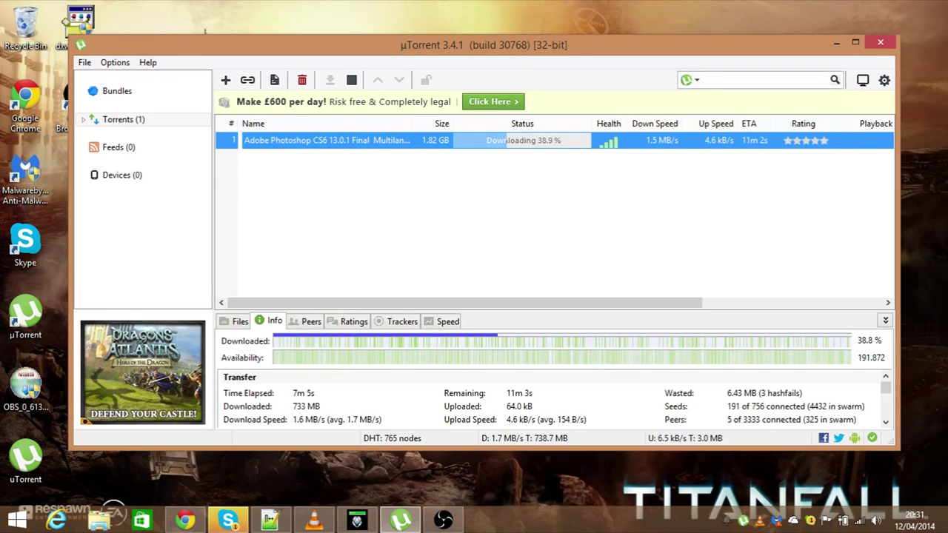
{"action": "right_click", "coordinate": [743, 520]}
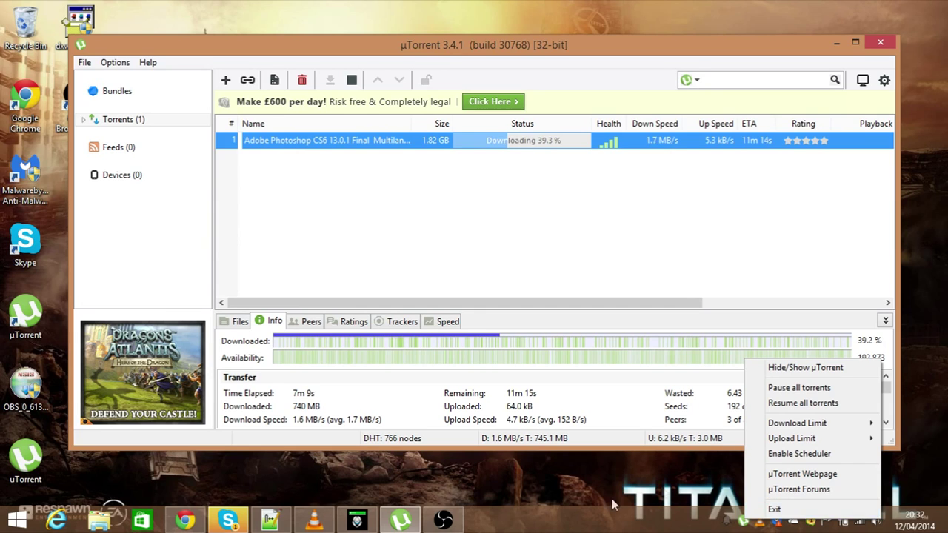
{"action": "left_click", "coordinate": [778, 510]}
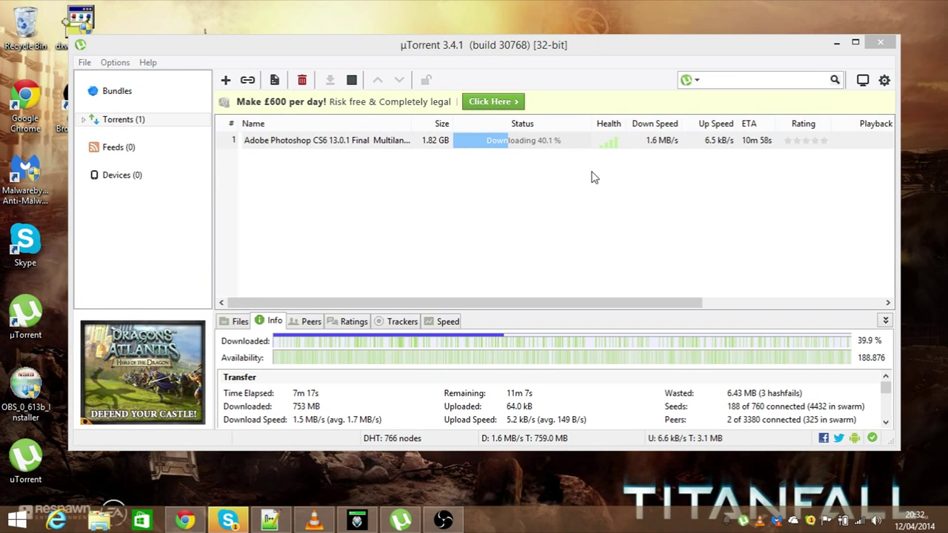
{"action": "left_click", "coordinate": [471, 195]}
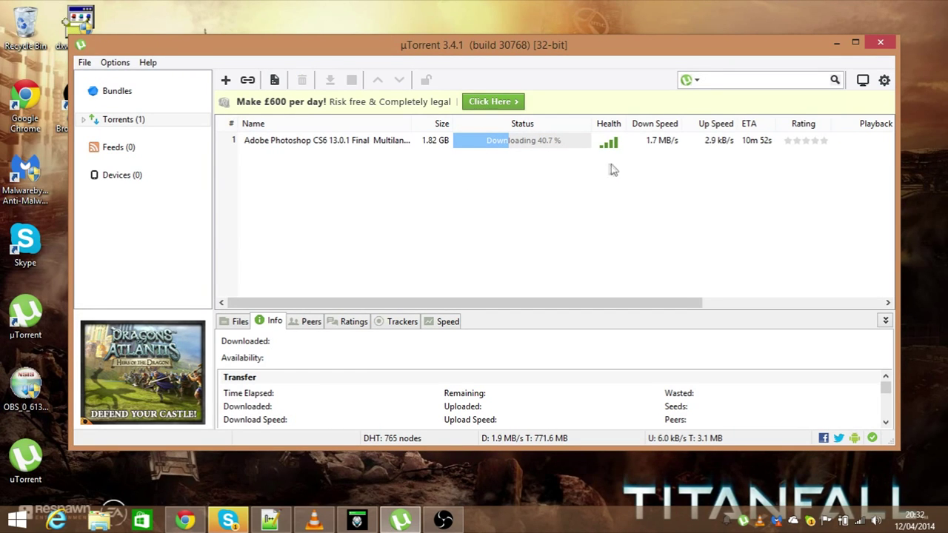
{"action": "left_click", "coordinate": [649, 146]}
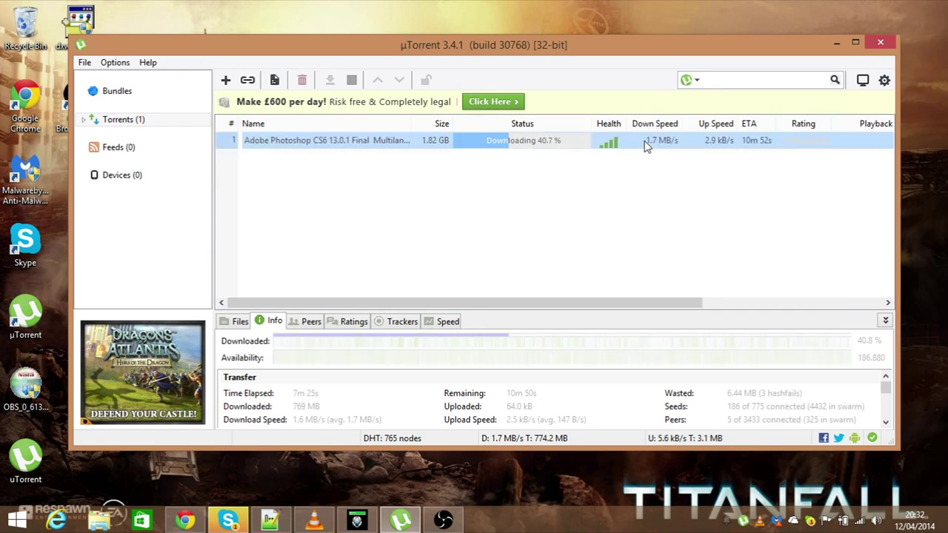
{"action": "left_click", "coordinate": [593, 199]}
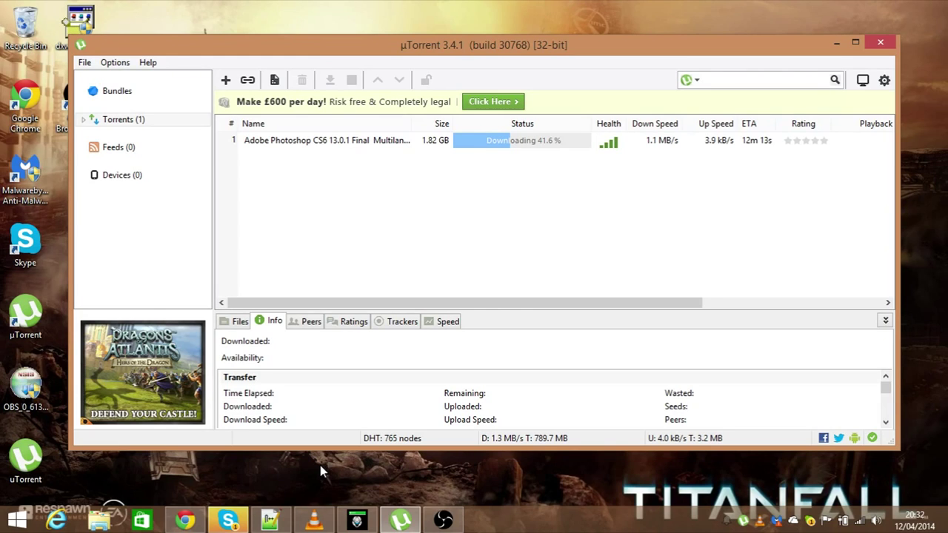
Run %appdata% from the Run box and move the opened Roaming window down and right.
{"action": "key", "text": "super+r"}
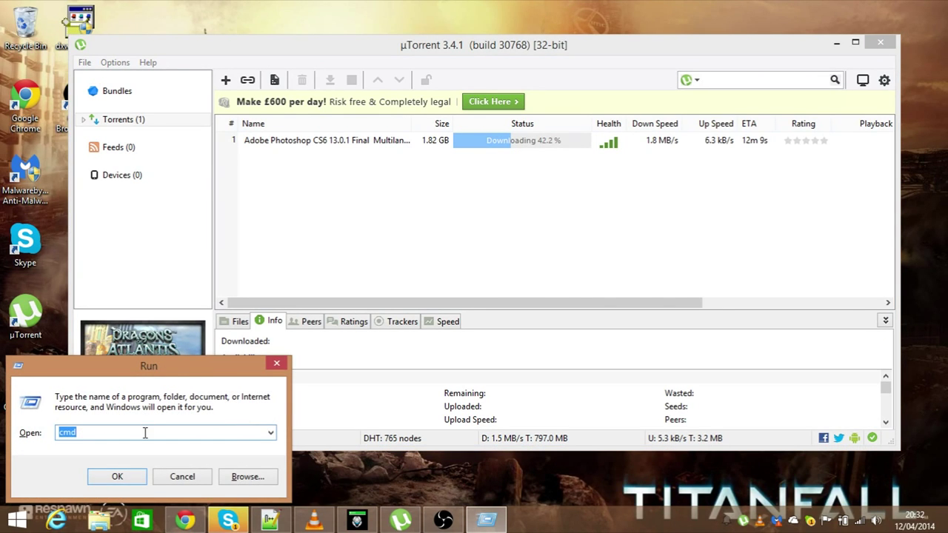
{"action": "key", "text": "BackSpace"}
{"action": "type", "text": "%appdata%"}
{"action": "key", "text": "Return"}
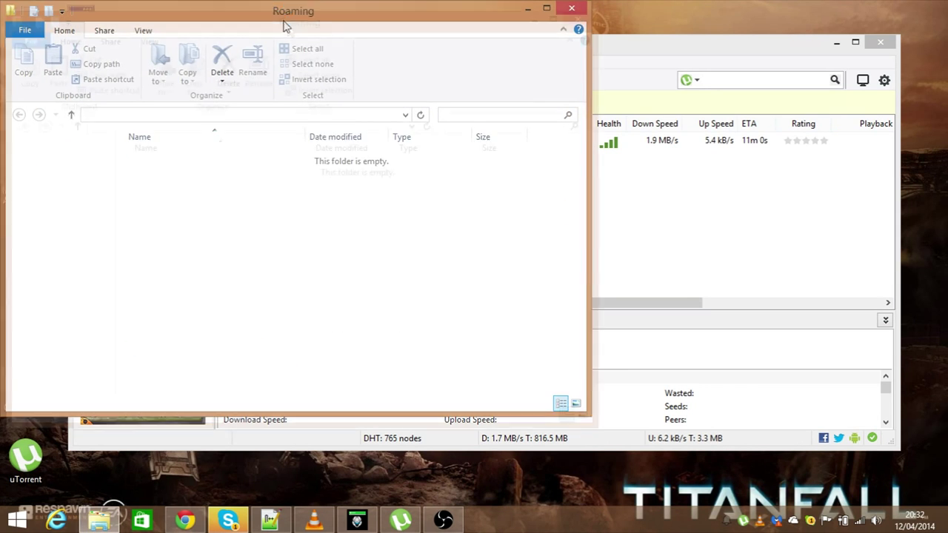
{"action": "left_click_drag", "start_coordinate": [277, 13], "coordinate": [418, 31]}
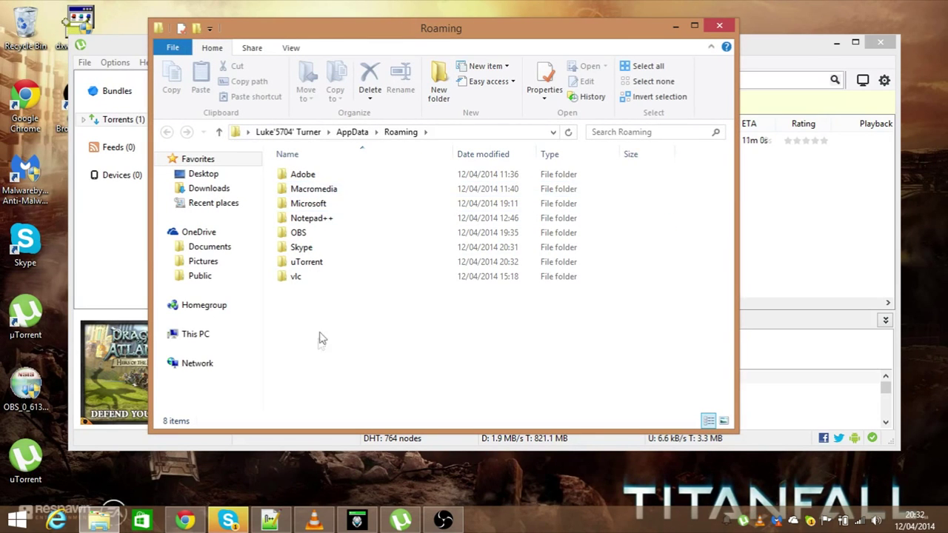
Select folders in Roaming, then open the uTorrent folder.
{"action": "left_click_drag", "start_coordinate": [320, 339], "coordinate": [619, 182]}
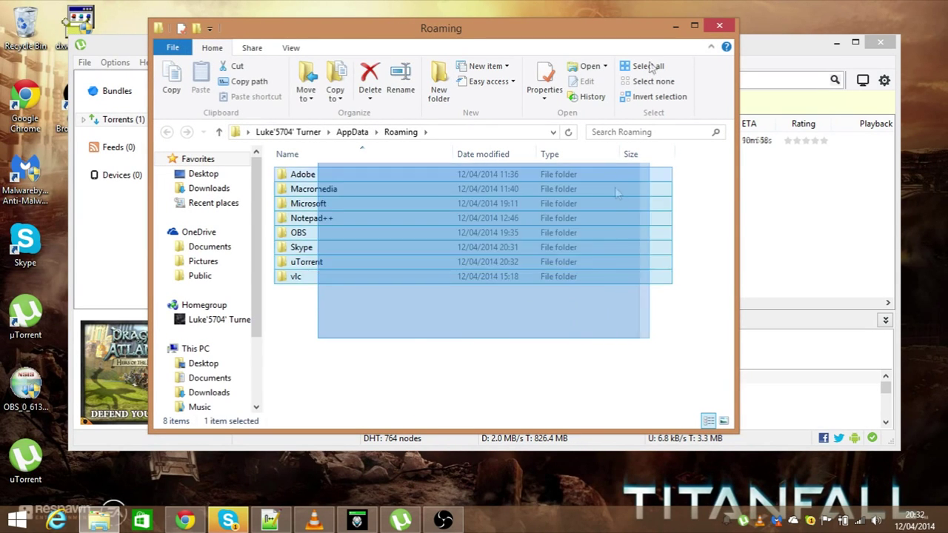
{"action": "left_click_drag", "start_coordinate": [342, 309], "coordinate": [361, 246]}
{"action": "left_click_drag", "start_coordinate": [402, 296], "coordinate": [497, 333]}
{"action": "left_click", "coordinate": [387, 208]}
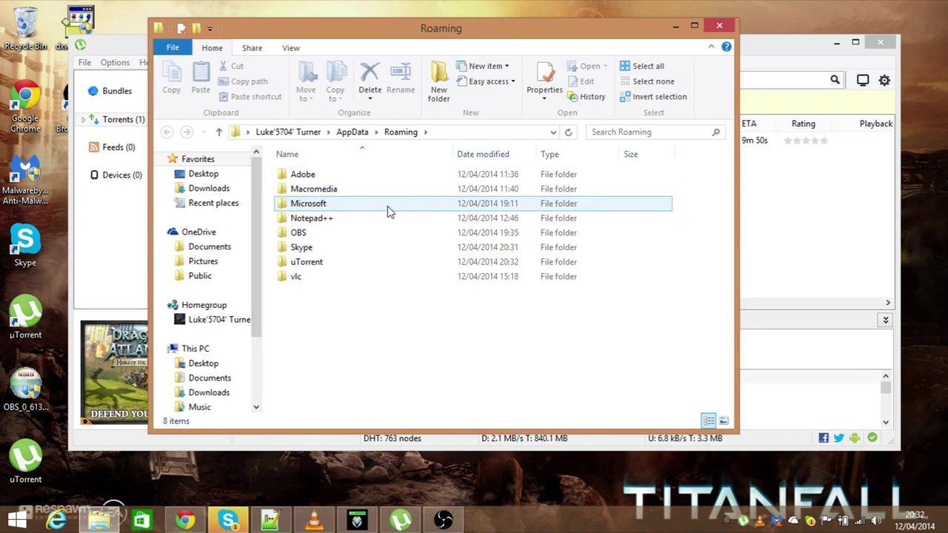
{"action": "left_click", "coordinate": [388, 266]}
{"action": "double_click", "coordinate": [387, 266]}
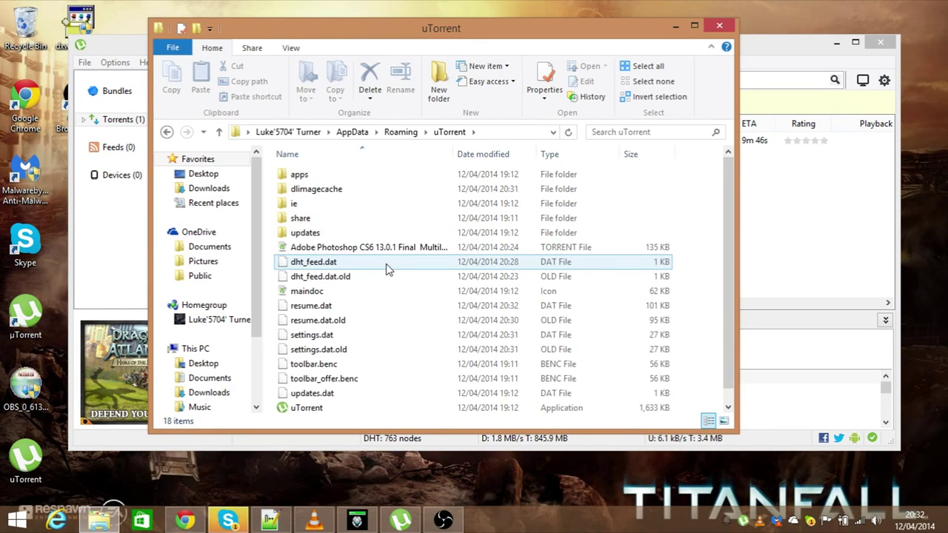
Select settings.dat and settings.dat.old, then close the uTorrent folder window.
{"action": "scroll", "coordinate": [386, 267], "scroll_direction": "down", "scroll_amount": 1}
{"action": "scroll", "coordinate": [353, 322], "scroll_direction": "up", "scroll_amount": 1}
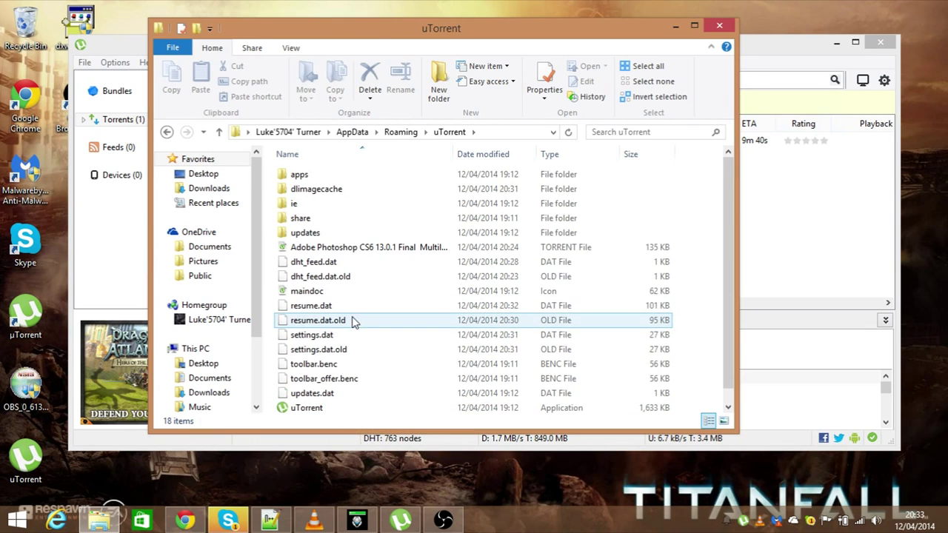
{"action": "left_click", "coordinate": [330, 336]}
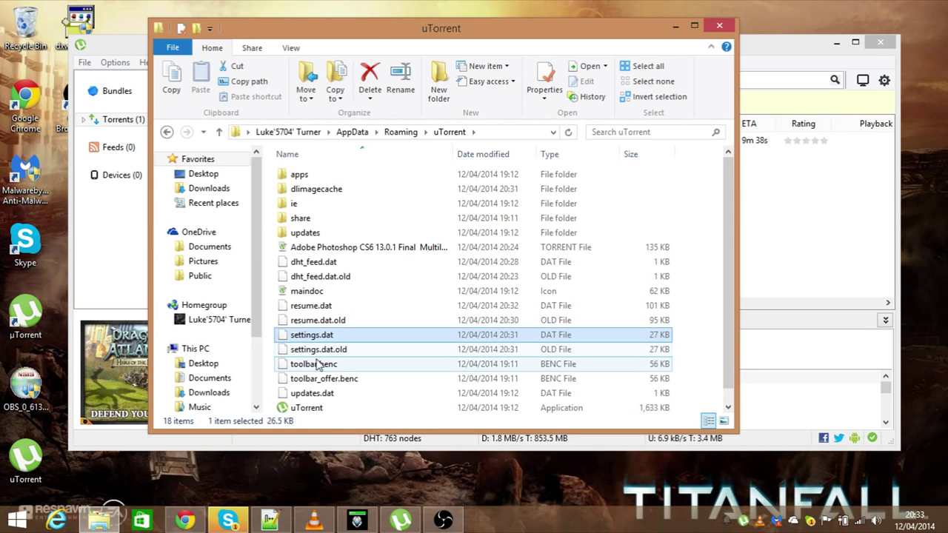
{"action": "left_click", "coordinate": [322, 353]}
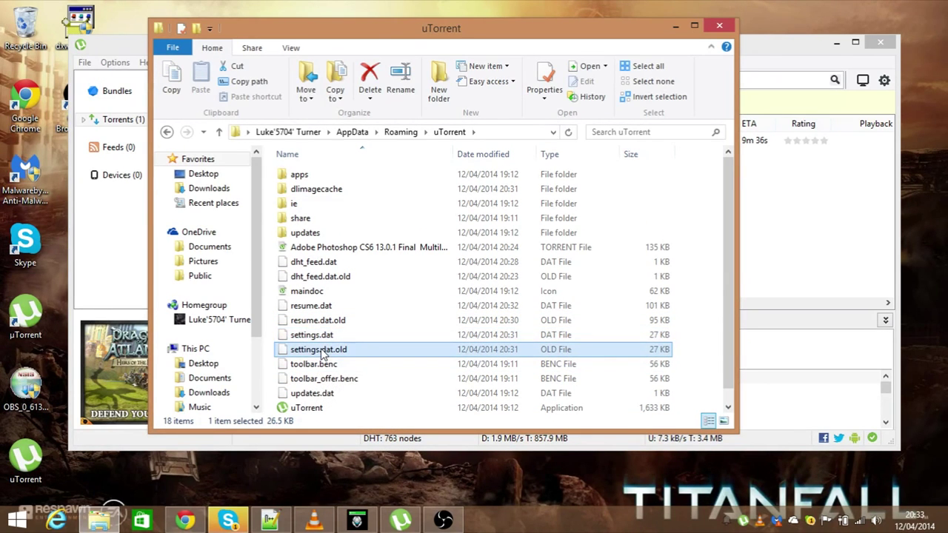
{"action": "left_click_drag", "start_coordinate": [268, 364], "coordinate": [314, 334]}
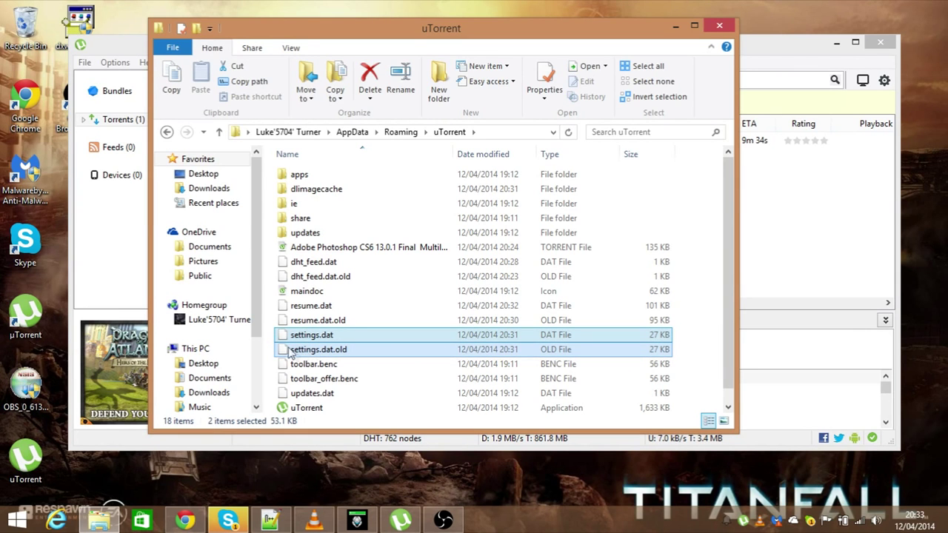
{"action": "scroll", "coordinate": [289, 351], "scroll_direction": "down", "scroll_amount": 1}
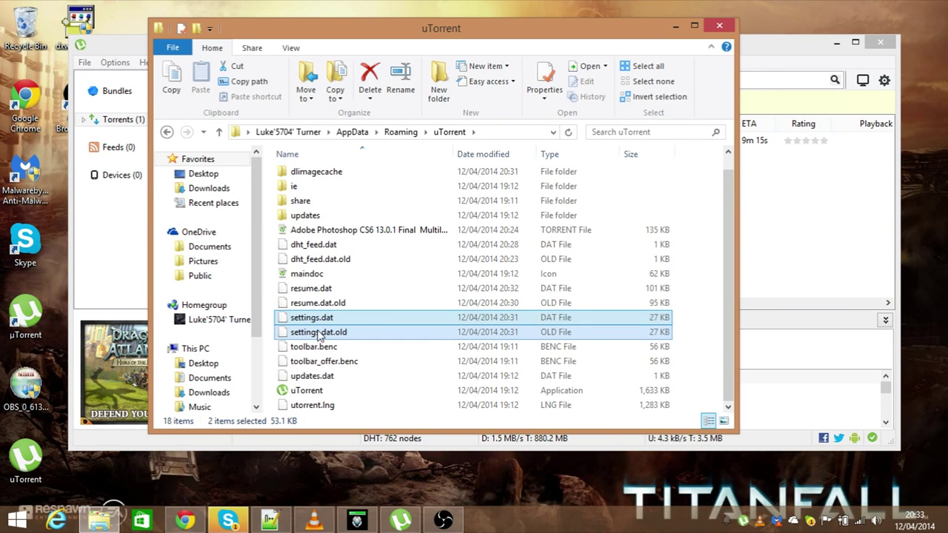
{"action": "left_click", "coordinate": [719, 26]}
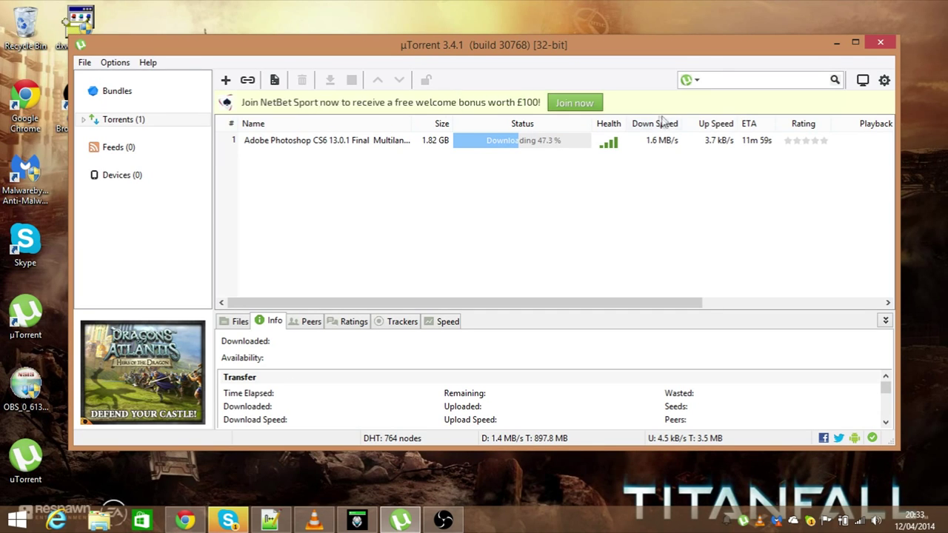
Select the Photoshop CS6 torrent, then bring the OBS window up and move it lower over the list.
{"action": "left_click", "coordinate": [670, 141]}
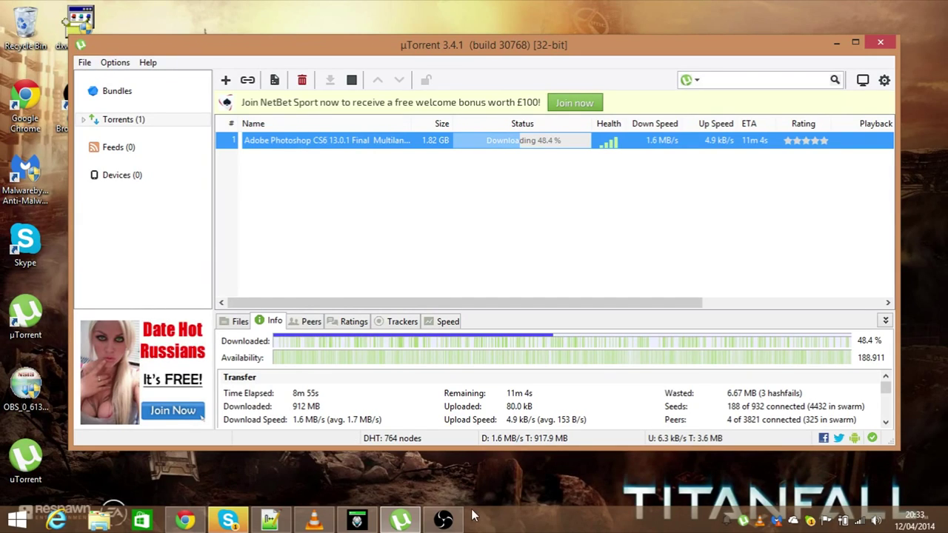
{"action": "left_click", "coordinate": [443, 520]}
{"action": "left_click_drag", "start_coordinate": [482, 45], "coordinate": [501, 112]}
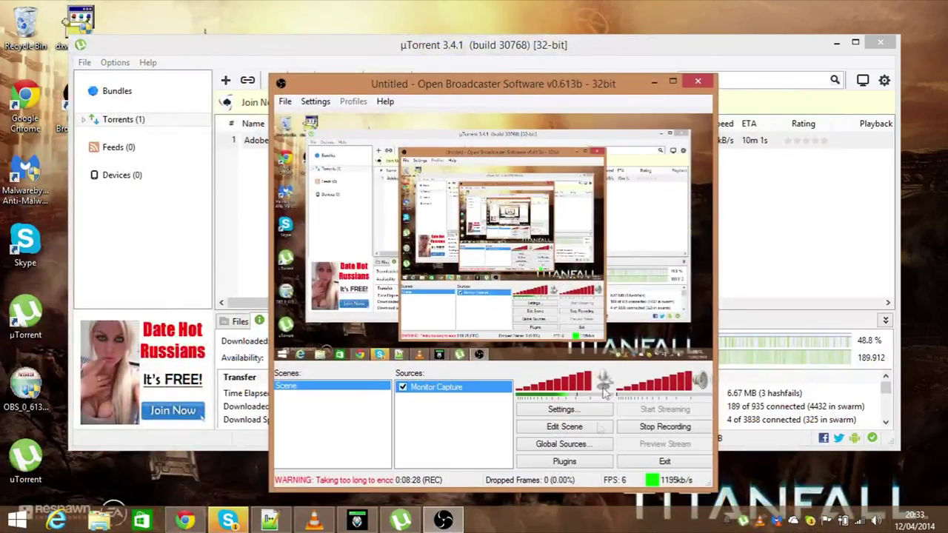